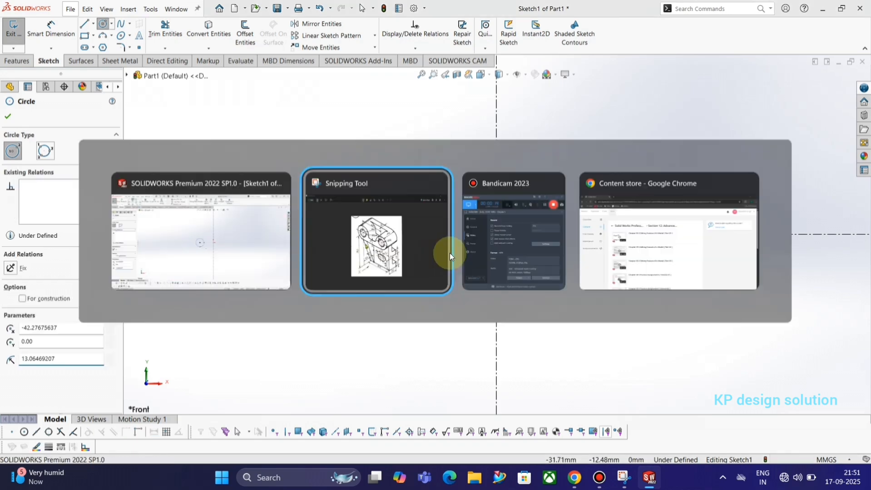
- Sketch a circle of about 23 mm radius concentric with the existing circle, checking it against the reference drawing
key(alt+Tab)
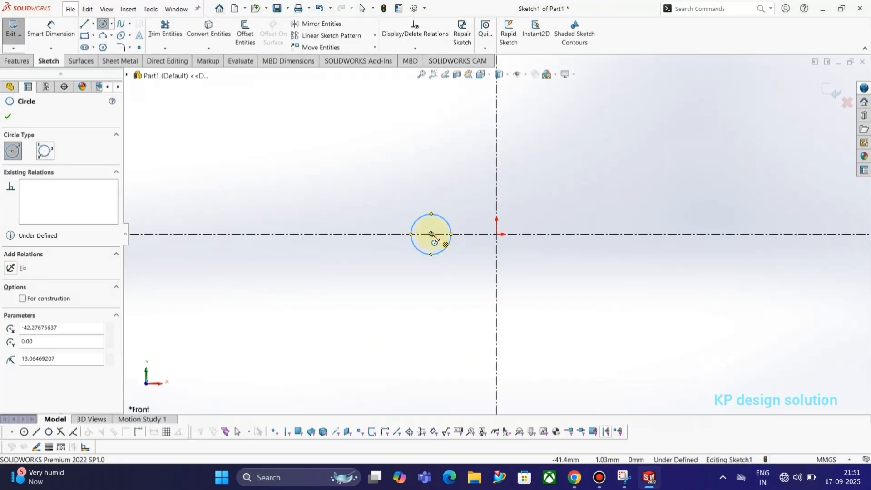
click(431, 234)
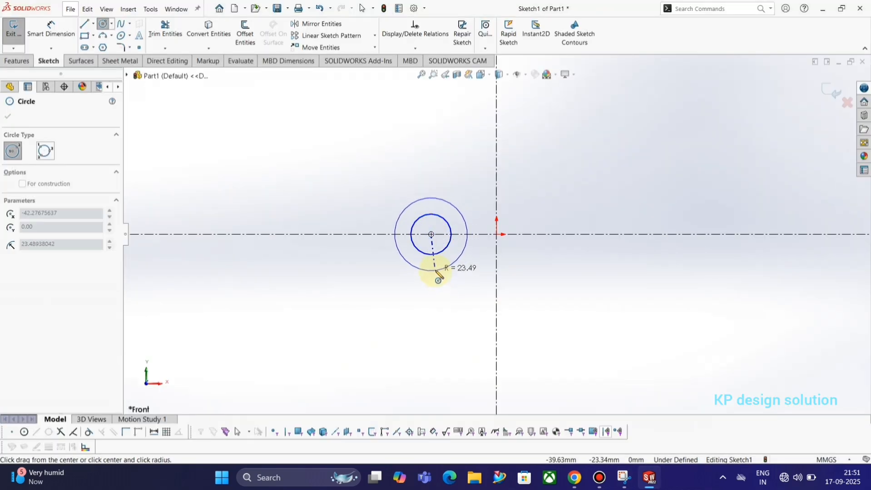
key(alt+Tab)
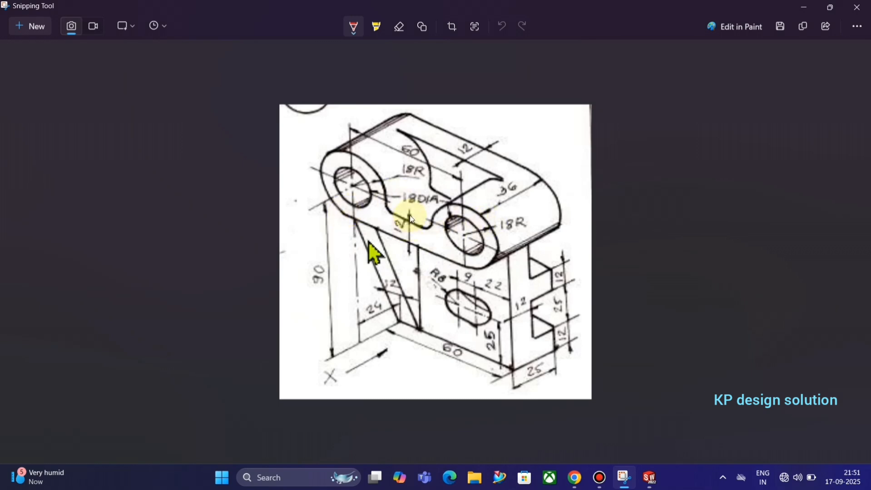
key(alt+Tab)
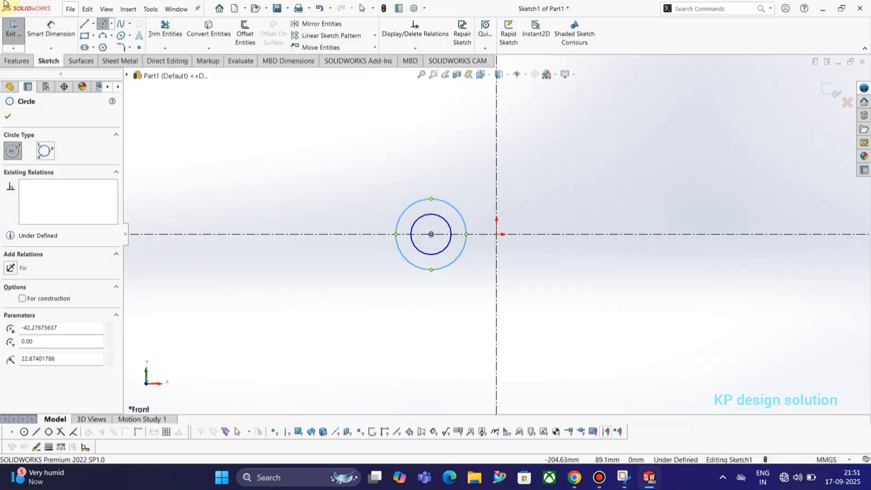
- Dimension the outer circle to 36 mm diameter and the inner circle to 18 mm diameter
click(60, 32)
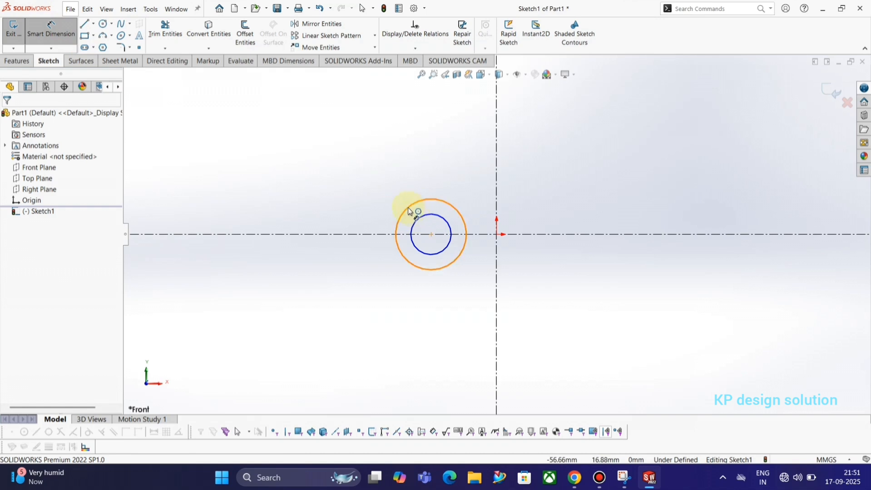
click(407, 207)
click(359, 196)
text(36)
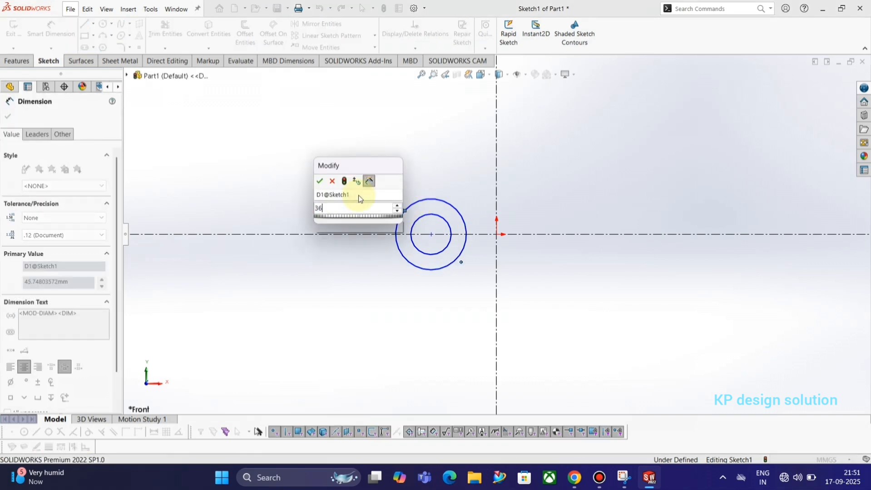
key(Return)
click(420, 226)
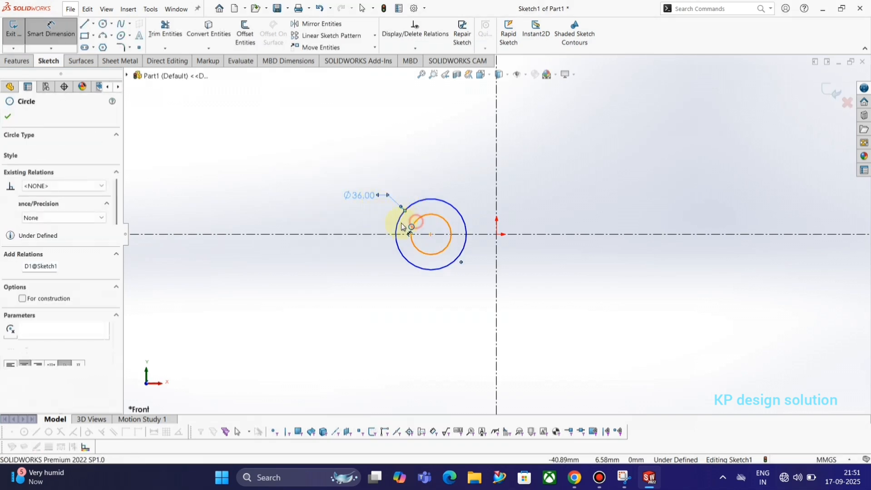
click(362, 183)
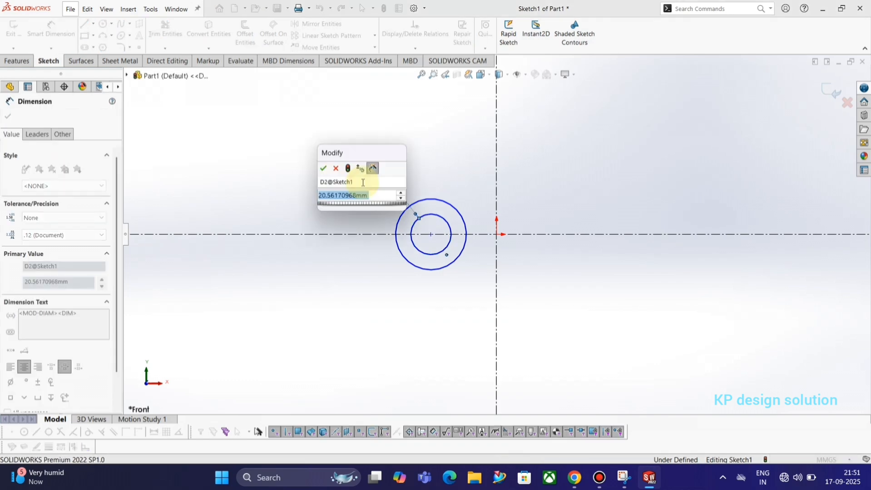
text(18)
key(Return)
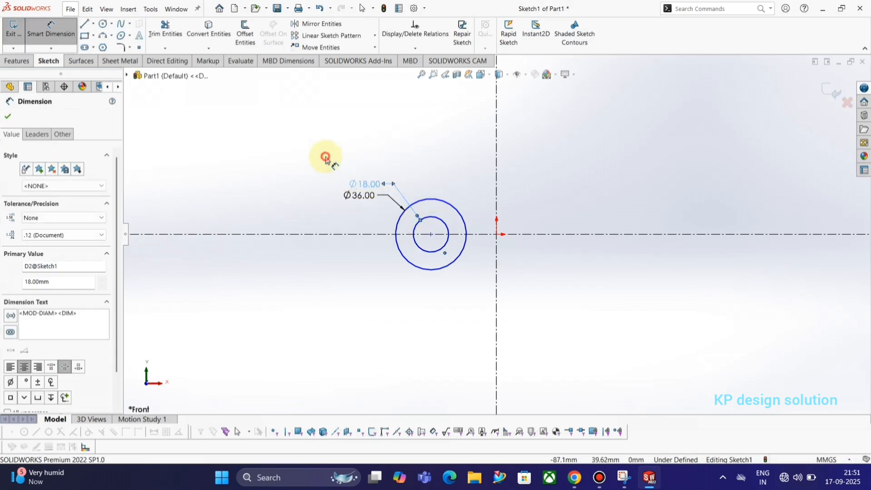
key(Escape)
- Mirror both concentric circles about the vertical centerline, keeping the originals
key(alt+Tab)
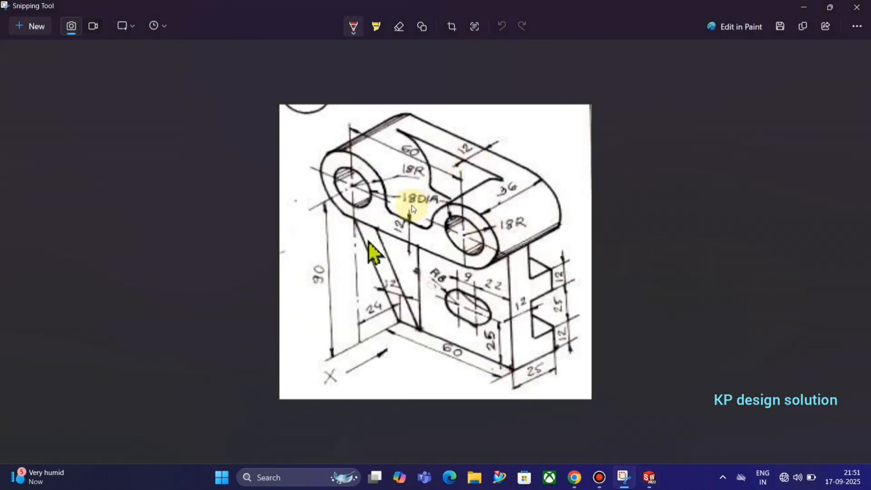
key(alt+Tab)
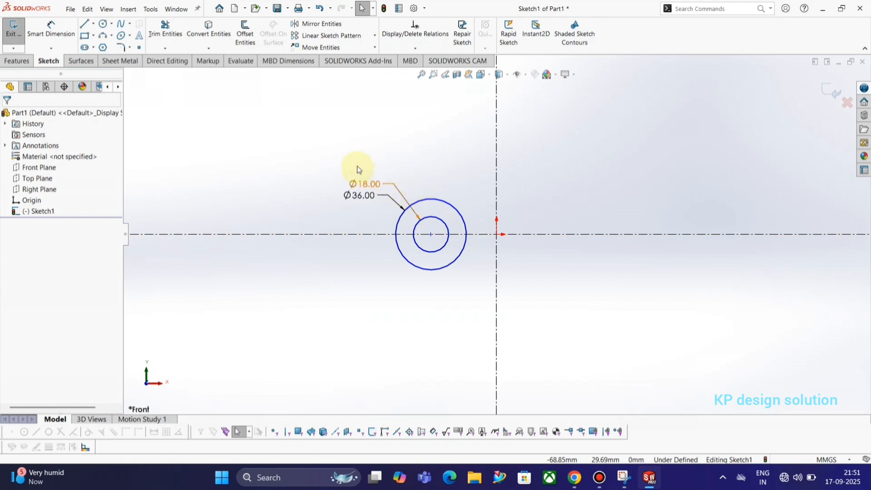
drag(357, 166, 469, 282)
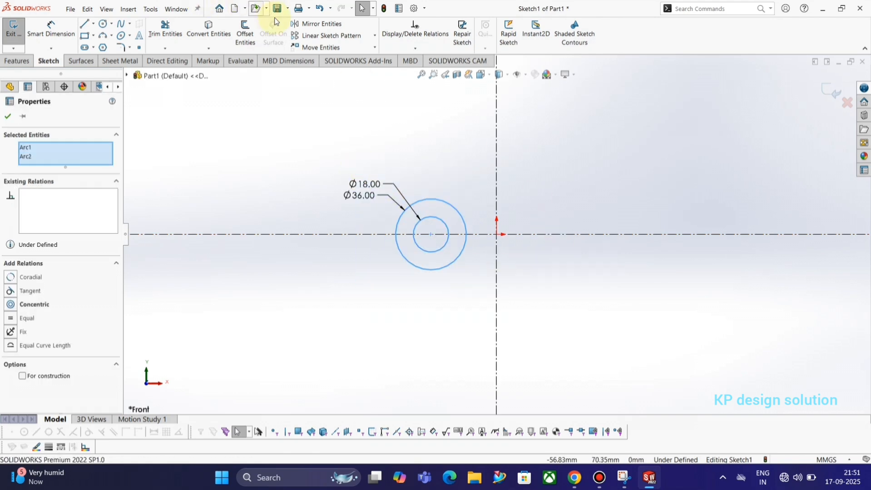
click(318, 23)
click(52, 255)
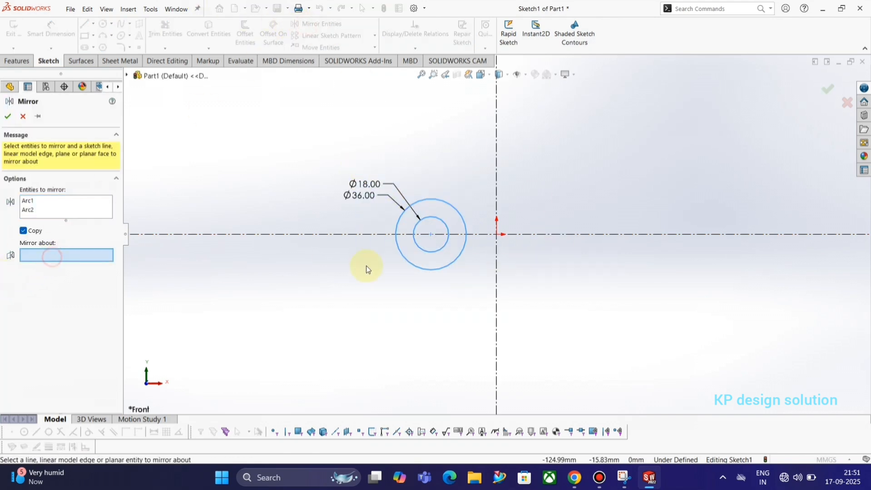
click(496, 199)
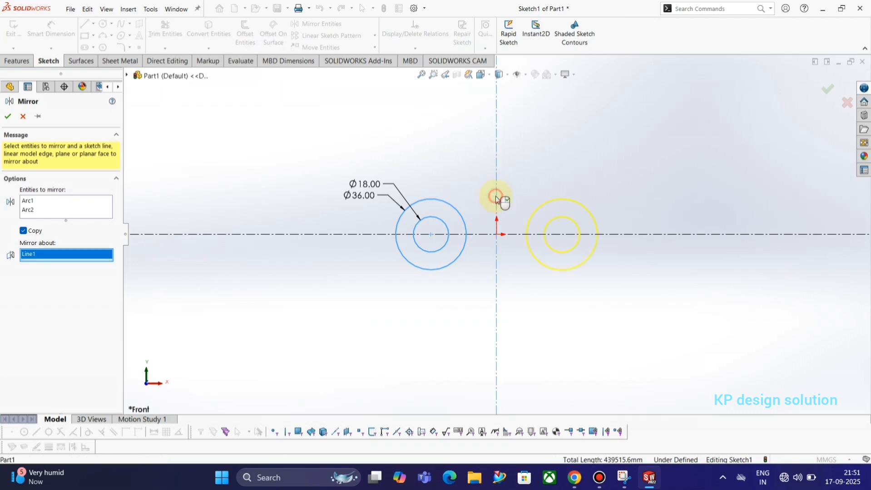
click(9, 117)
- Sketch a horizontal line joining the topmost points of the two outer circles
key(alt+Tab)
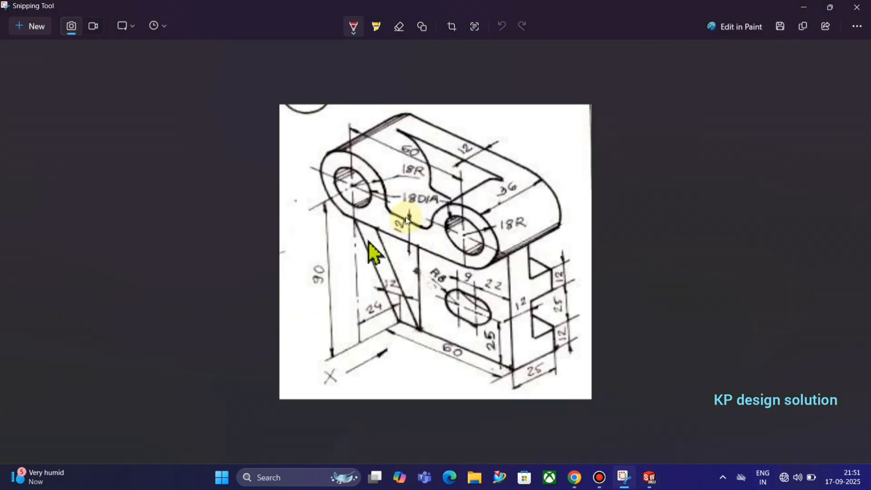
key(alt+Tab)
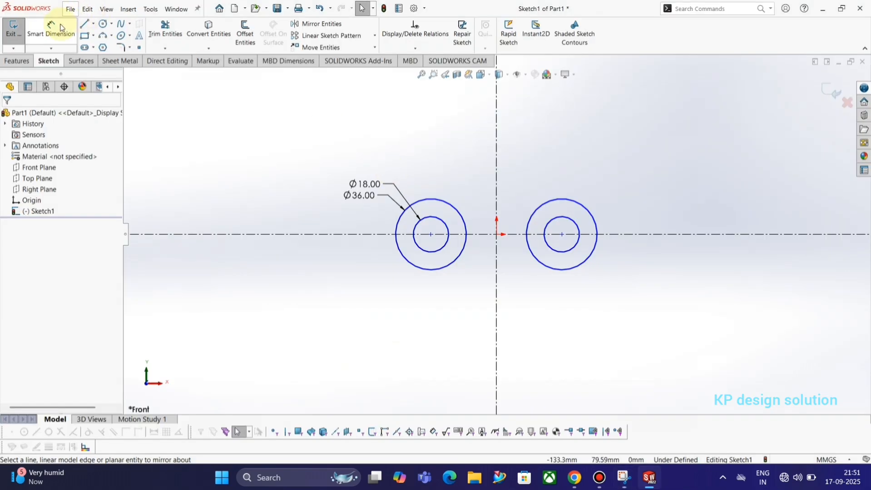
click(84, 23)
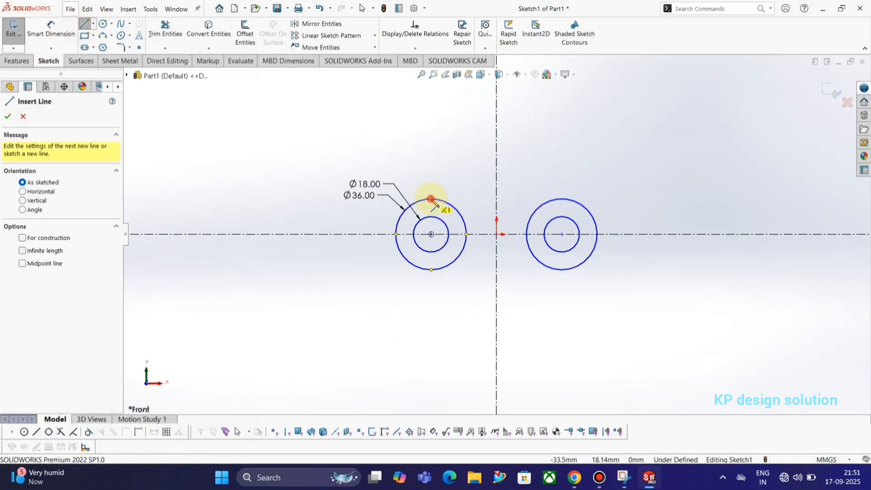
click(432, 199)
click(562, 198)
key(Escape)
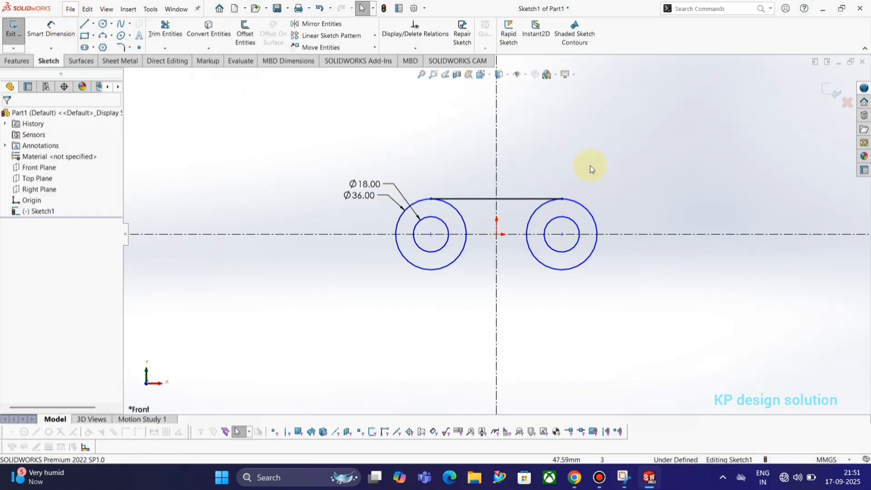
- Sketch a horizontal line joining the lowest points of the two outer circles
key(alt+Tab)
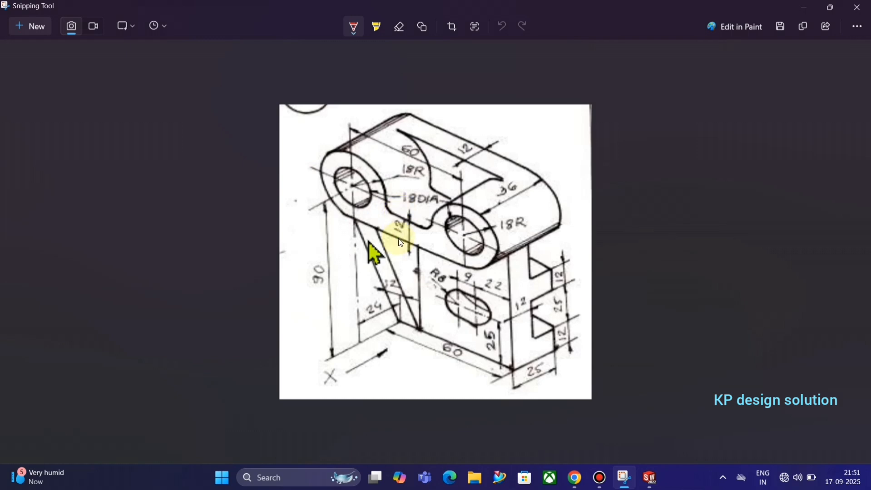
key(alt+Tab)
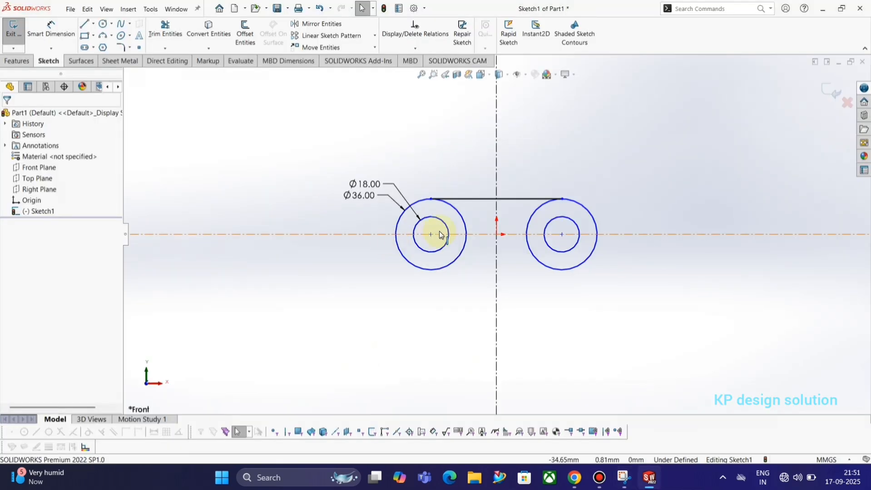
click(432, 270)
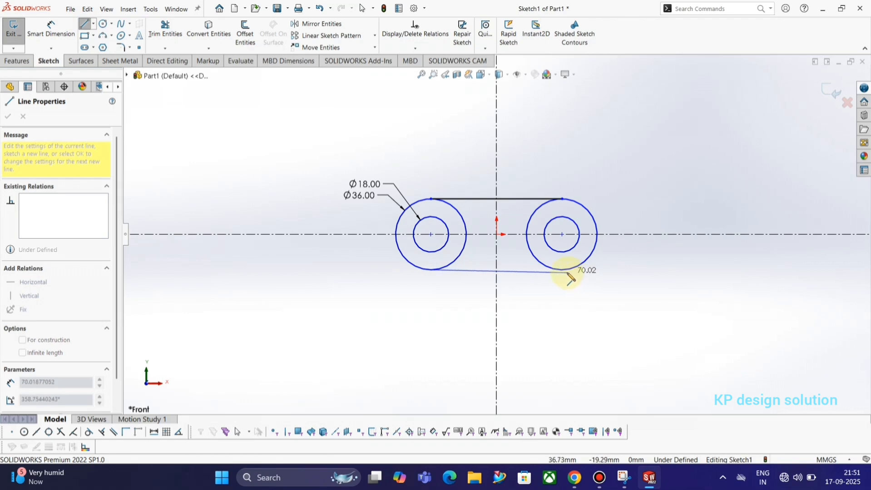
click(561, 270)
key(Escape)
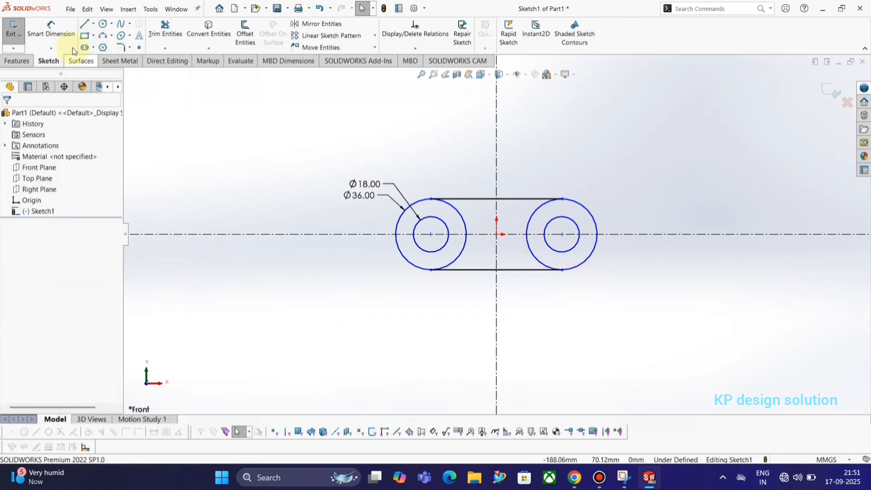
- Sketch a horizontal line between the facing sides of the outer circles, slightly above the lower tangent line
click(86, 26)
key(alt+Tab)
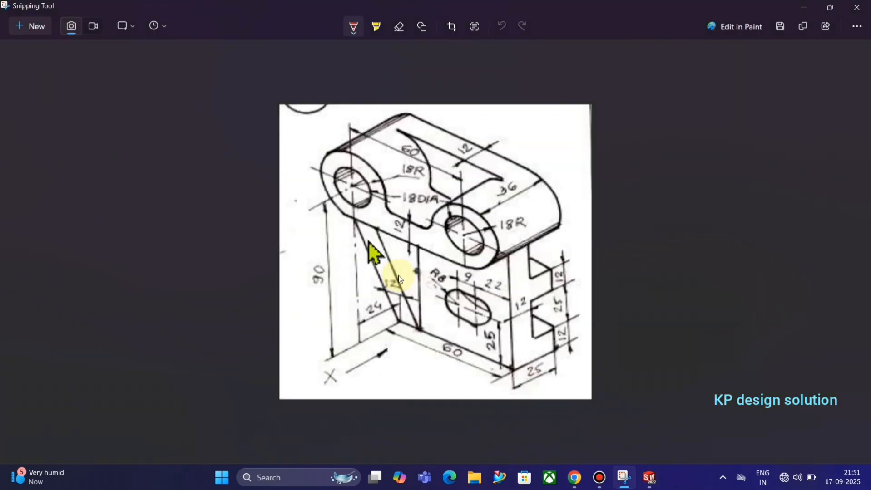
key(alt+Tab)
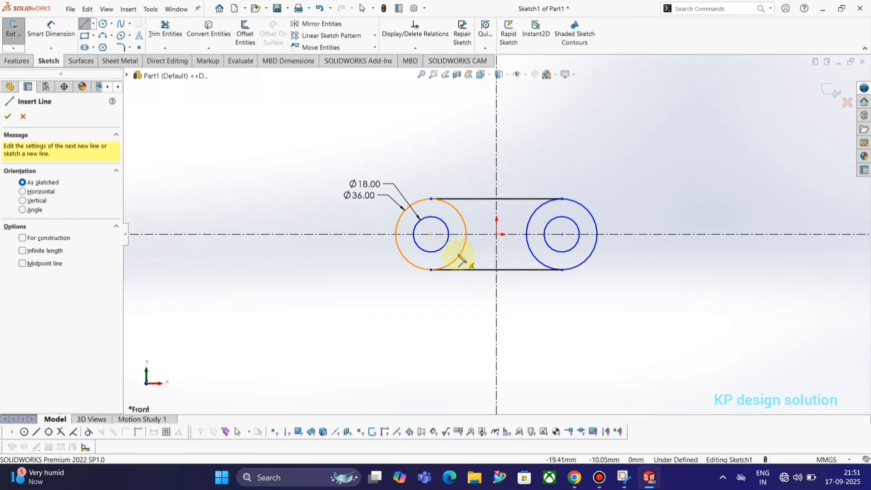
click(459, 255)
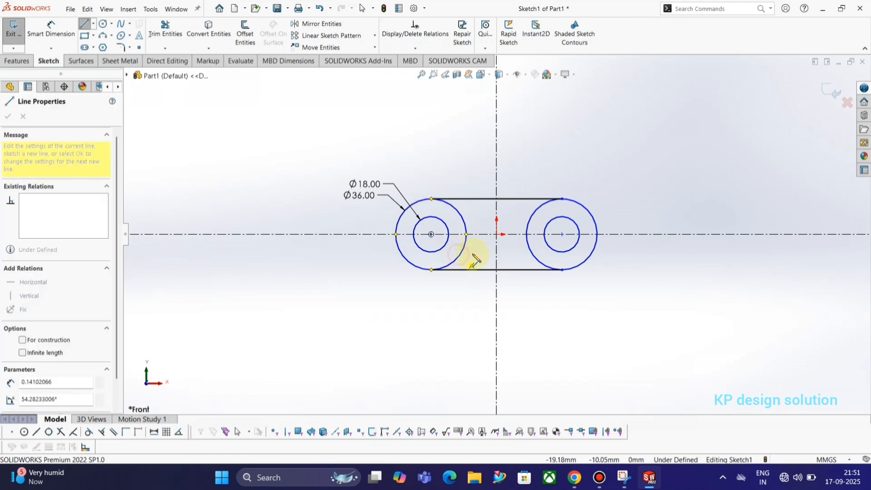
click(534, 256)
key(Escape)
scroll(499, 249, down, 2)
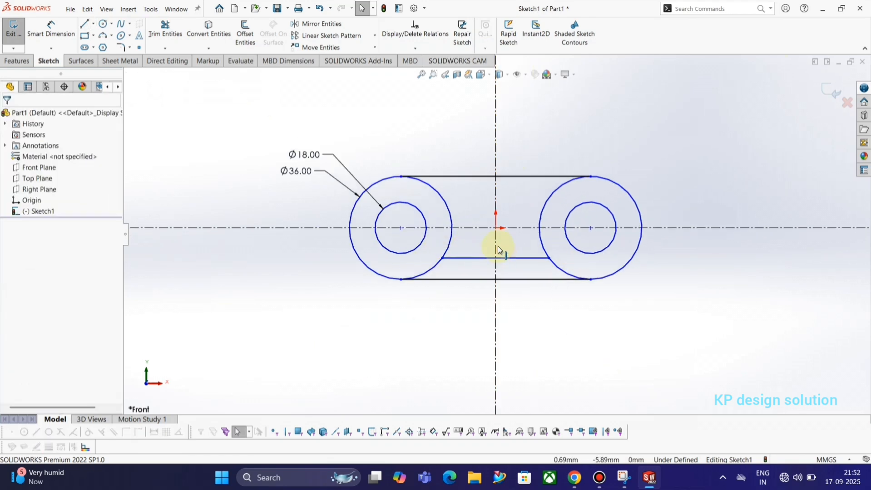
- Dimension the distance between the short inner line and the lower tangent line to 12 mm, as in the reference drawing
key(alt+Tab)
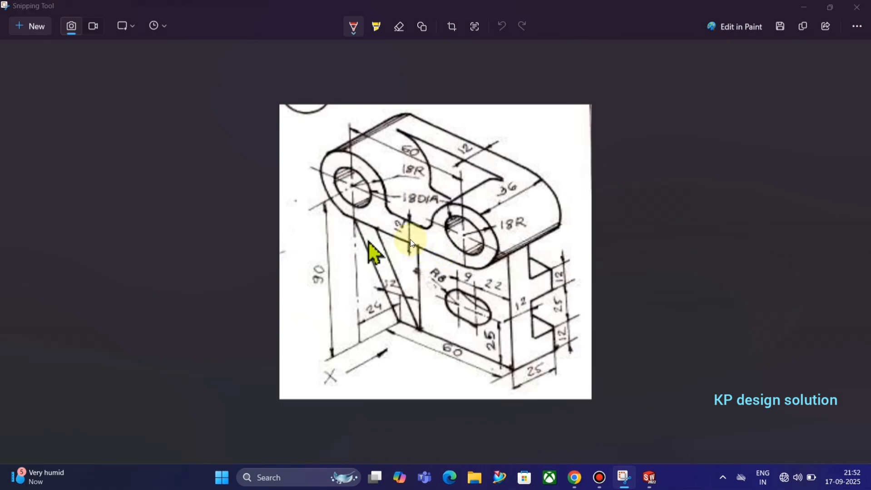
key(alt+Tab)
click(50, 28)
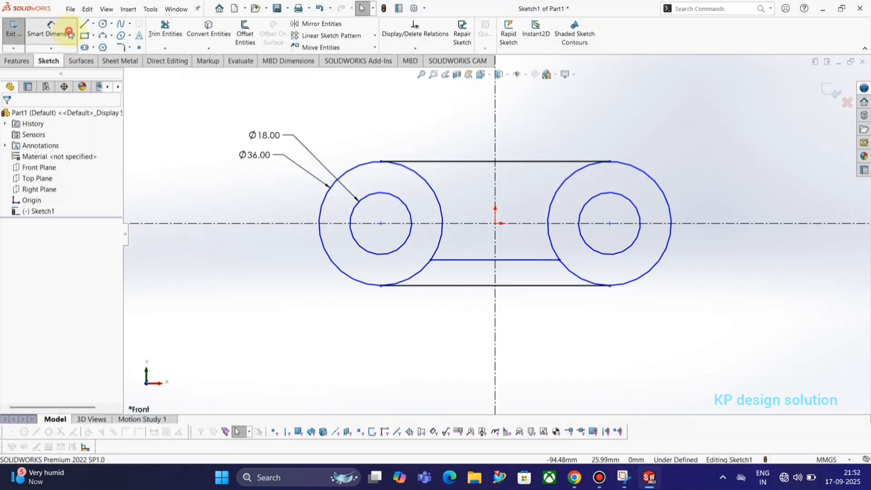
click(522, 260)
click(528, 286)
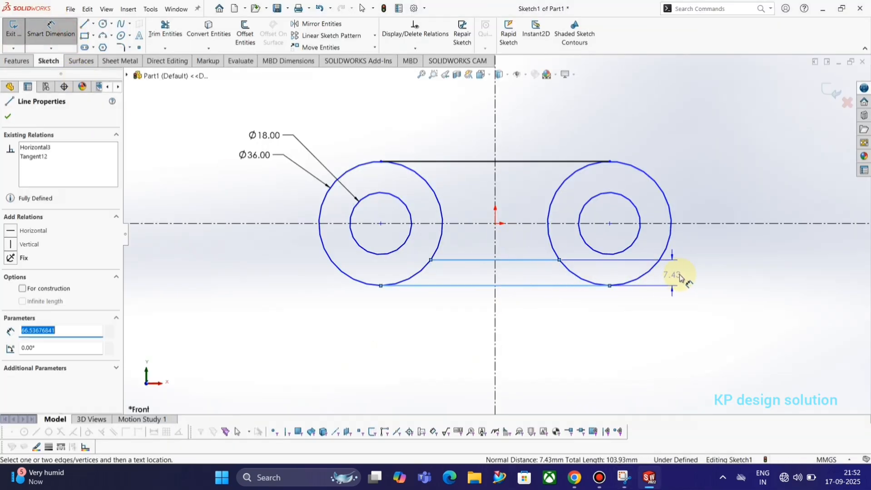
click(679, 277)
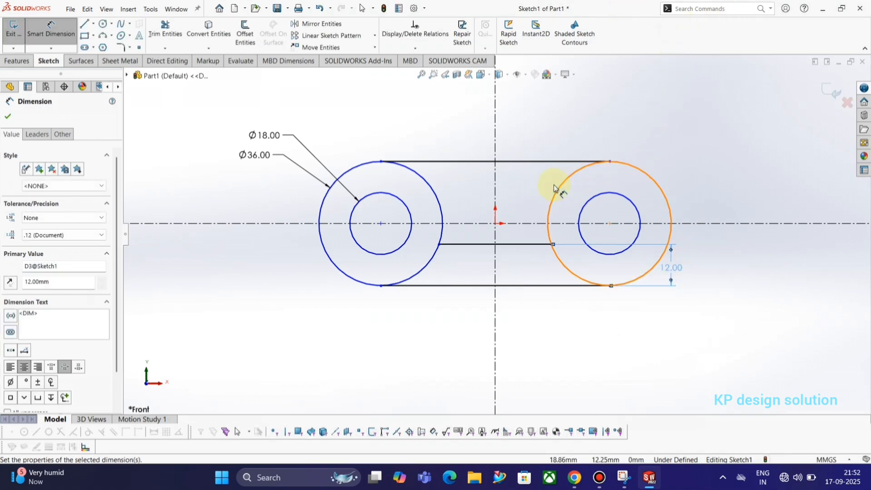
- Dimension the distance between the two circle centers to 60 mm, as in the reference drawing
key(alt+Tab)
click(375, 212)
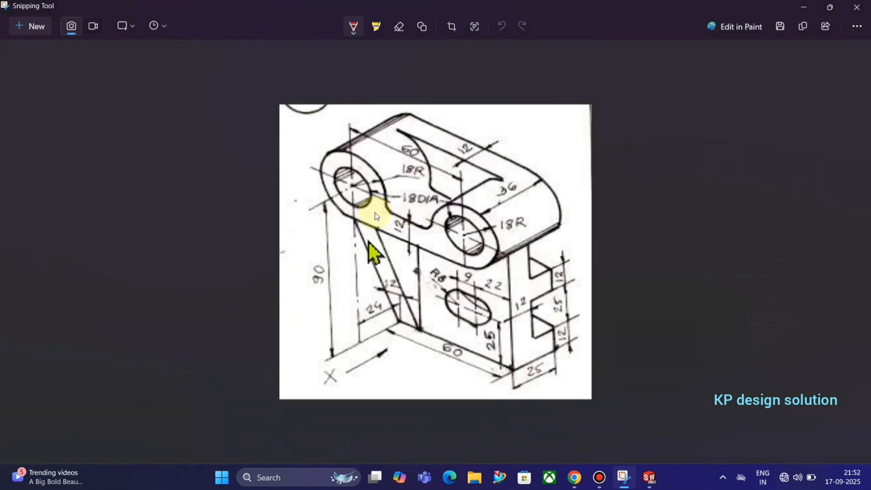
key(alt+Tab)
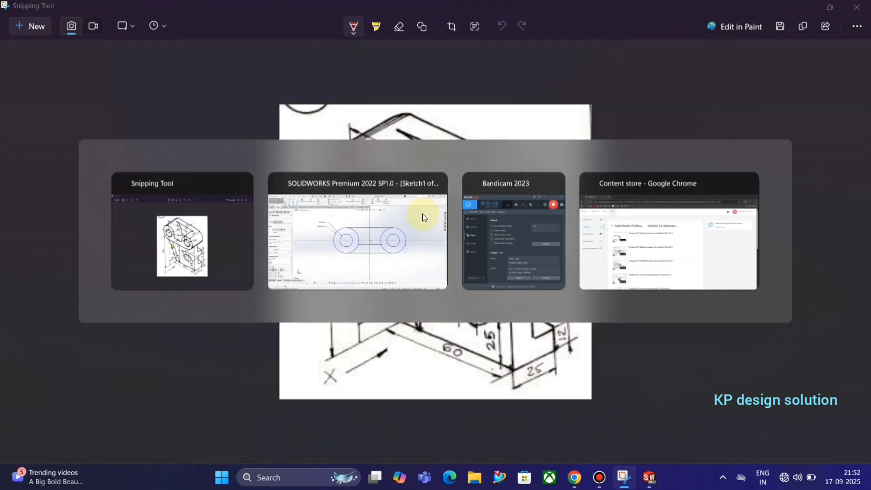
click(423, 214)
click(381, 224)
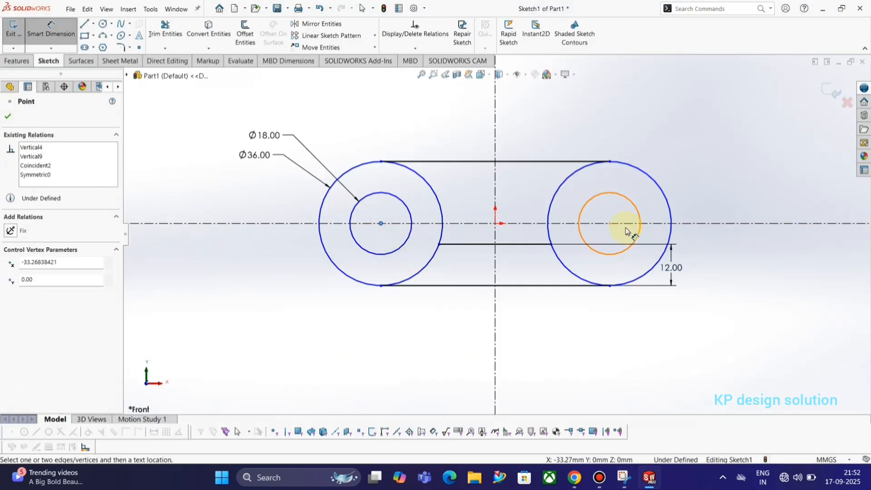
click(609, 224)
click(530, 119)
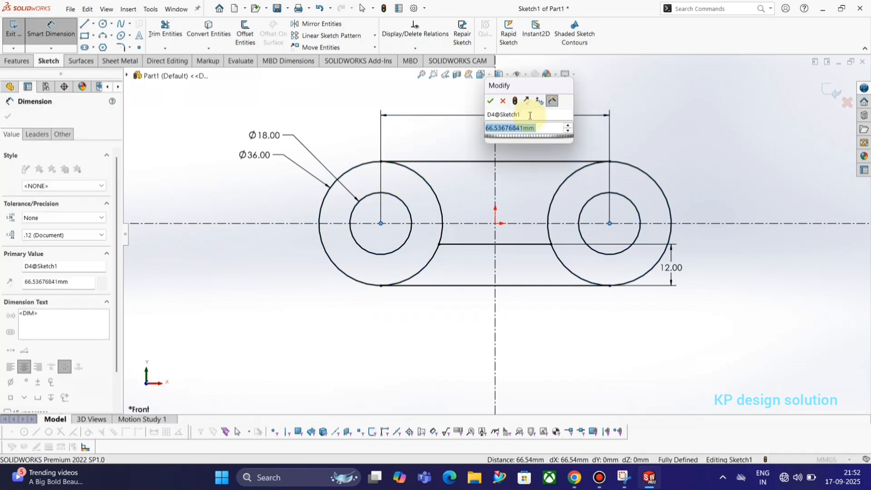
text(60)
key(Return)
key(Escape)
key(Escape)
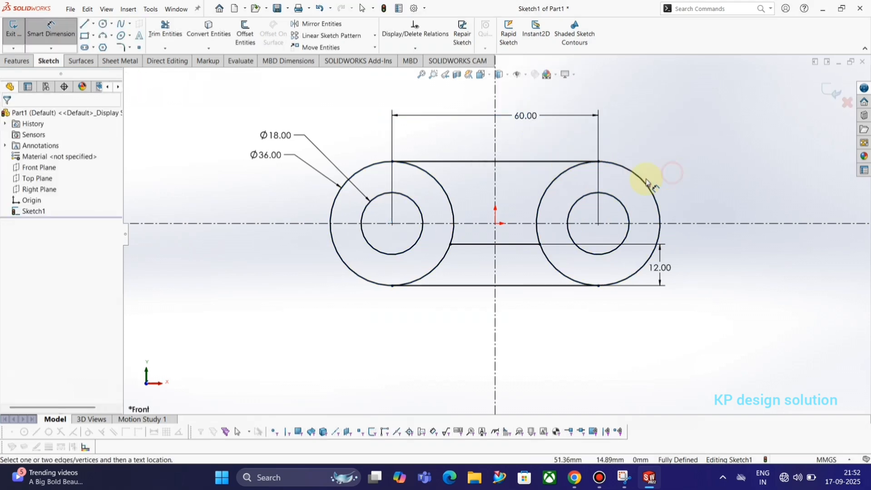
- Trim away the lower inner arcs of both outer circles between the short inner line and the lower tangent line
key(alt+Tab)
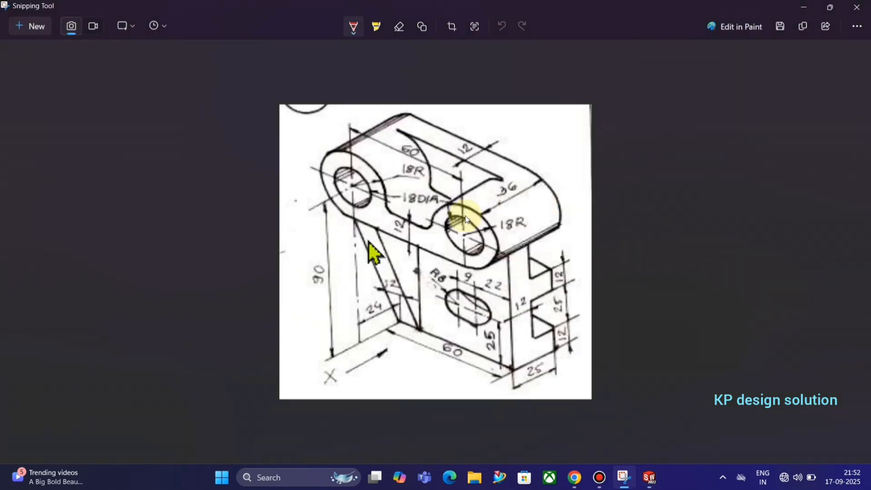
key(alt+Tab)
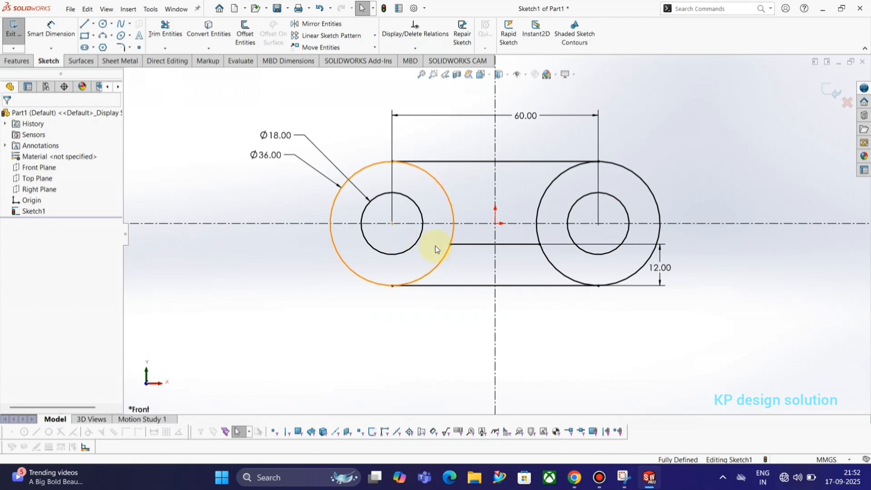
key(alt+Tab)
key(alt+Tab)
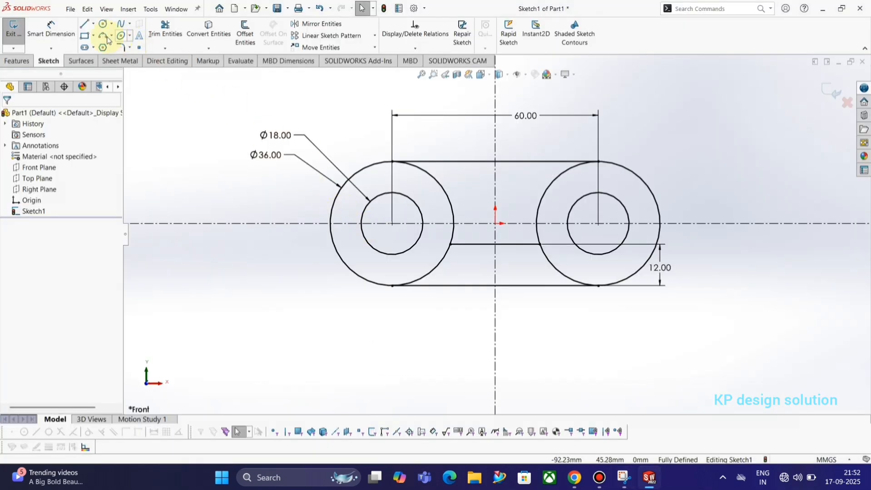
click(162, 29)
click(440, 263)
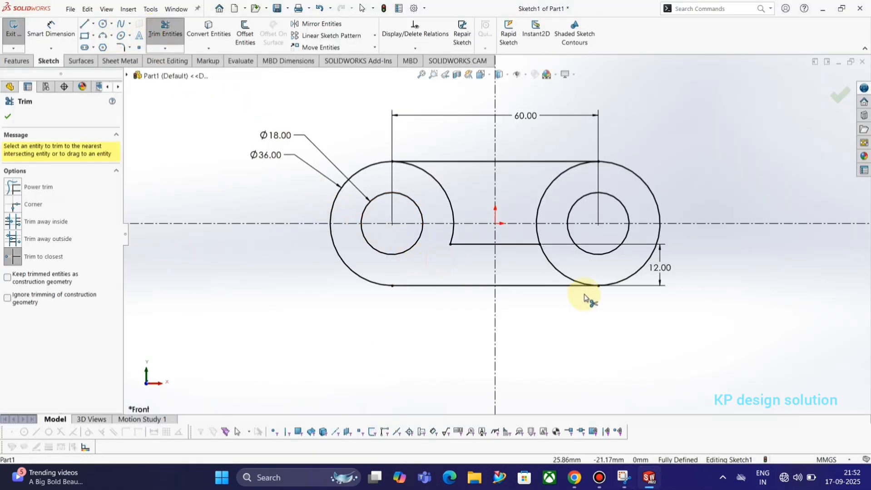
click(557, 272)
key(Escape)
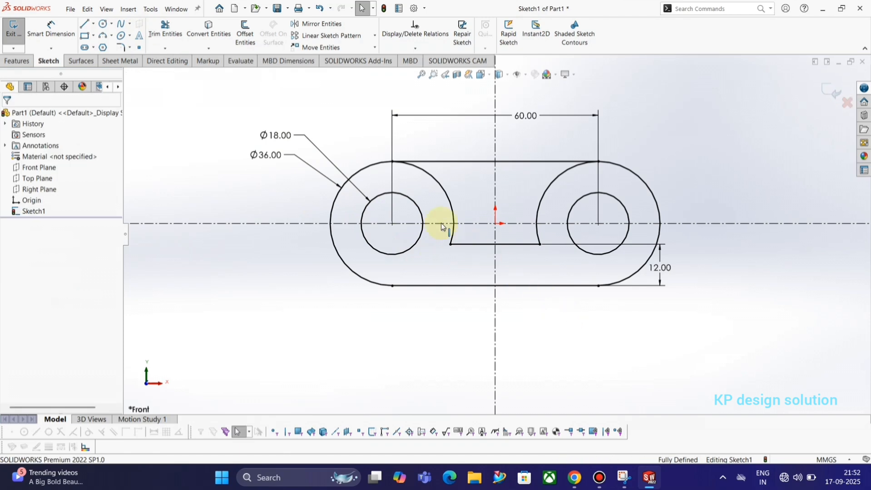
- Sketch a rectangular leg about 48.5 mm wide below the lower tangent line, using two vertical lines joined by a horizontal bottom line
key(alt+Tab)
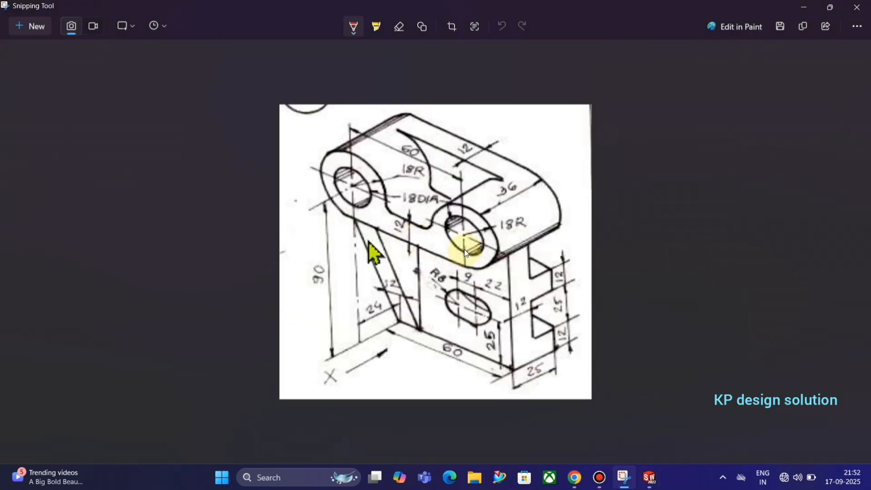
key(alt+Tab)
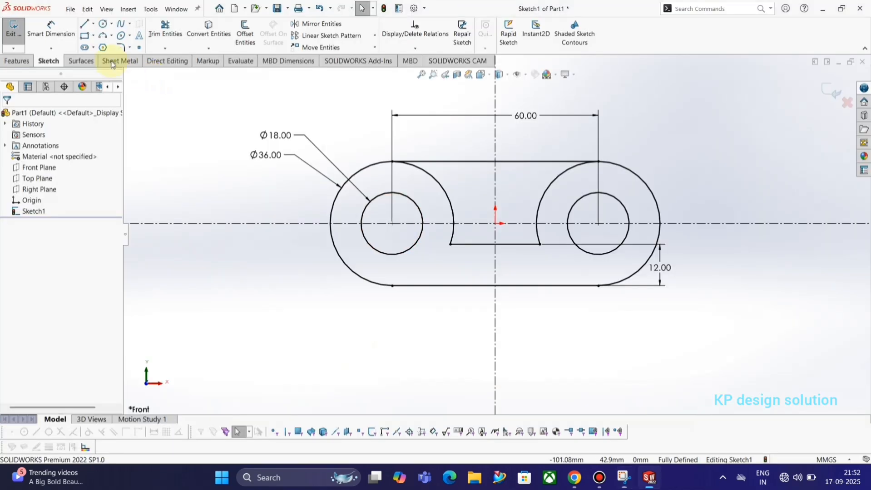
click(82, 25)
scroll(502, 284, up, 3)
scroll(443, 233, down, 5)
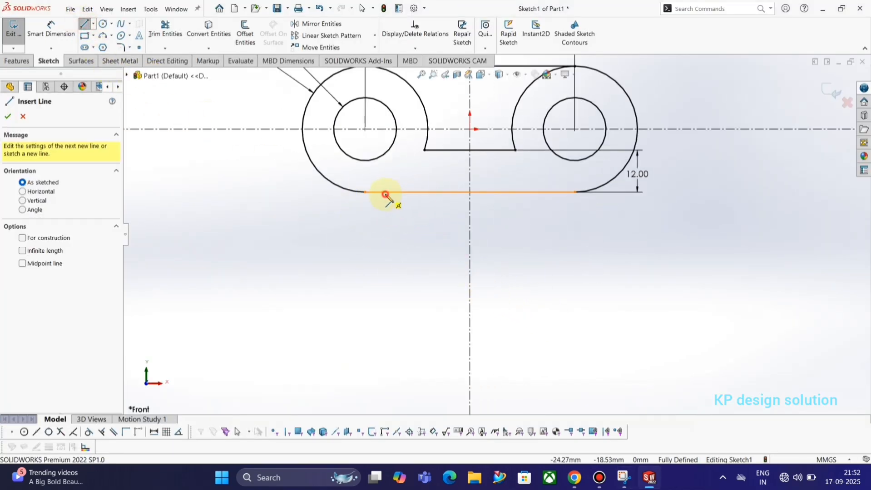
click(390, 192)
scroll(399, 404, up, 2)
scroll(414, 387, down, 2)
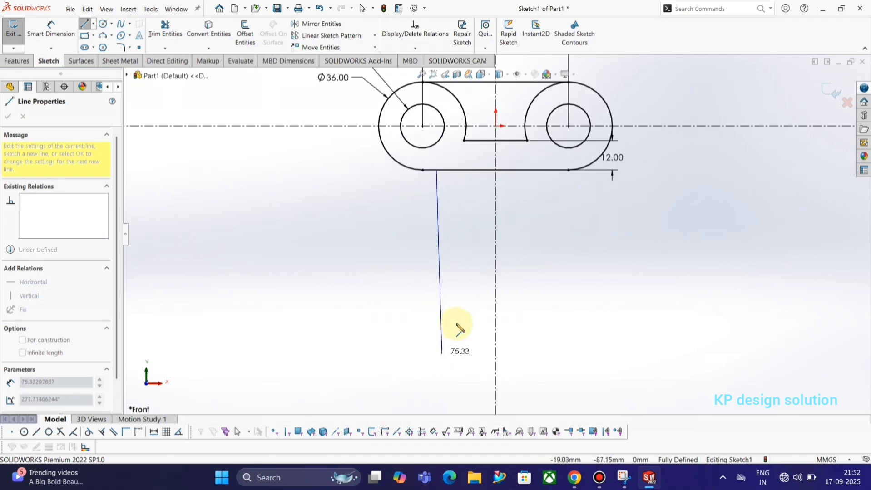
click(436, 341)
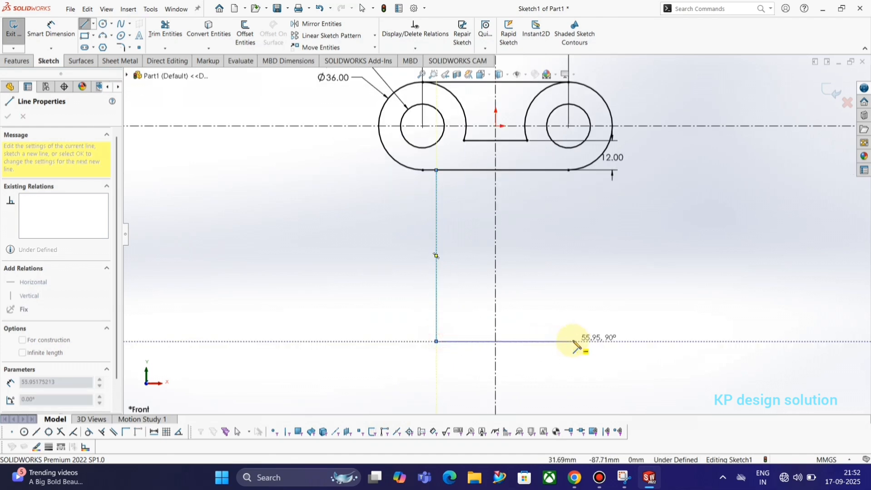
click(554, 342)
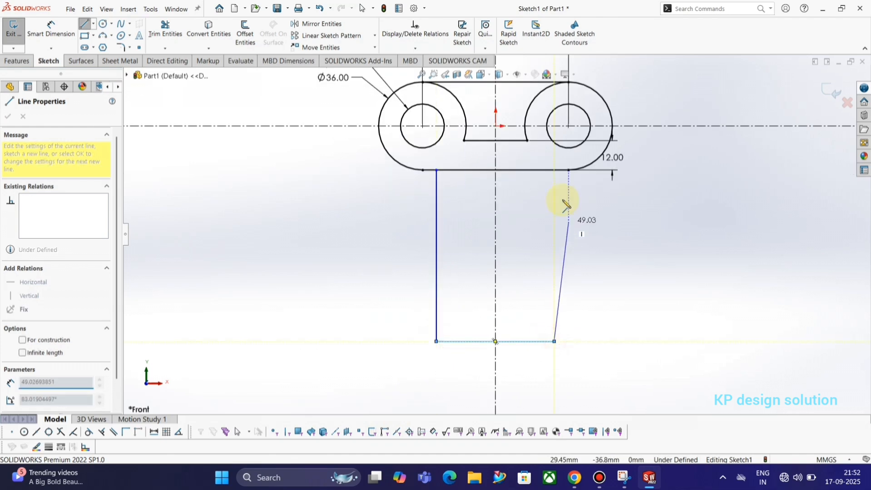
click(554, 171)
key(Escape)
- Make the leg's two vertical lines symmetric about the vertical centerline
drag(621, 247, 239, 208)
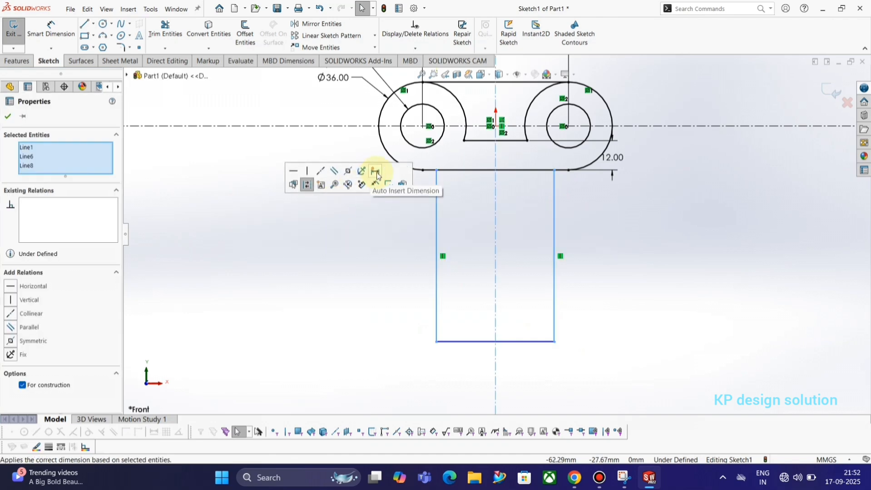
click(348, 171)
click(651, 253)
- Dimension the leg's bottom line to 60 mm, as in the reference drawing
key(alt+Tab)
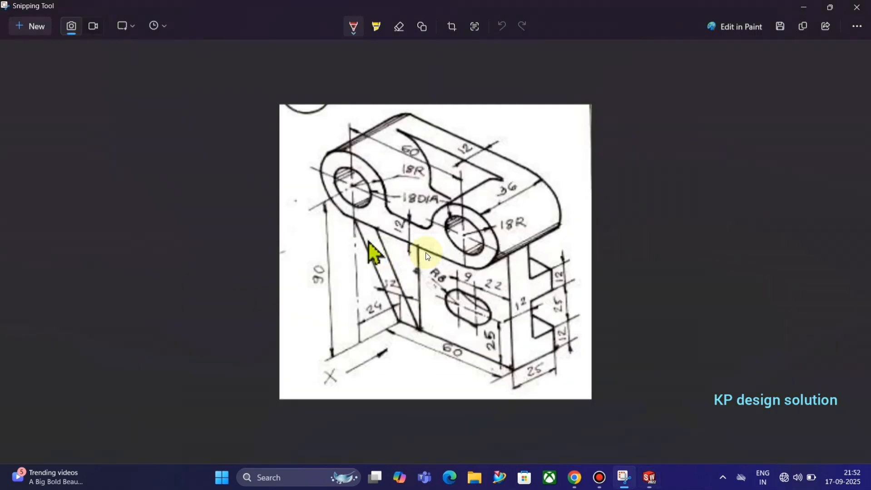
key(alt+Tab)
click(51, 28)
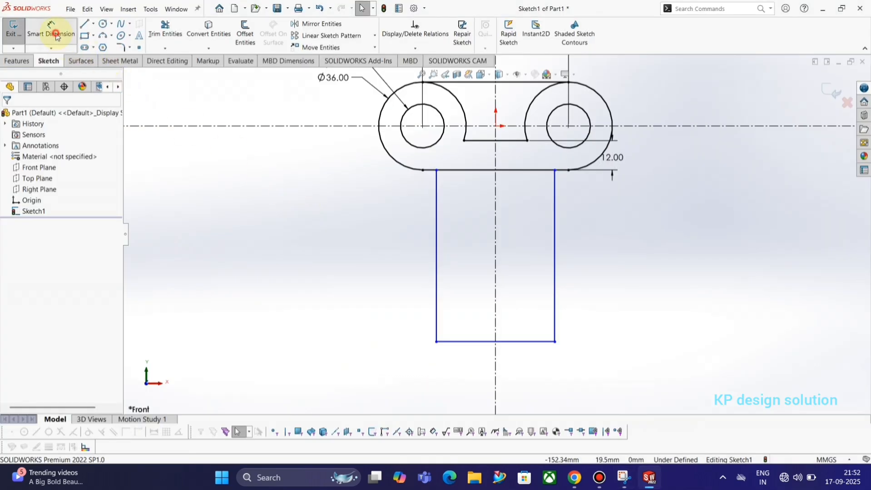
click(466, 341)
click(468, 368)
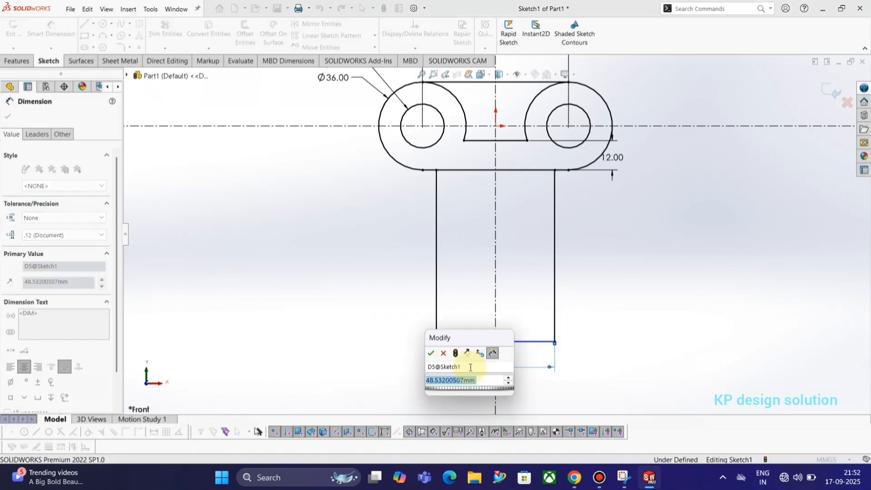
key(alt+Tab)
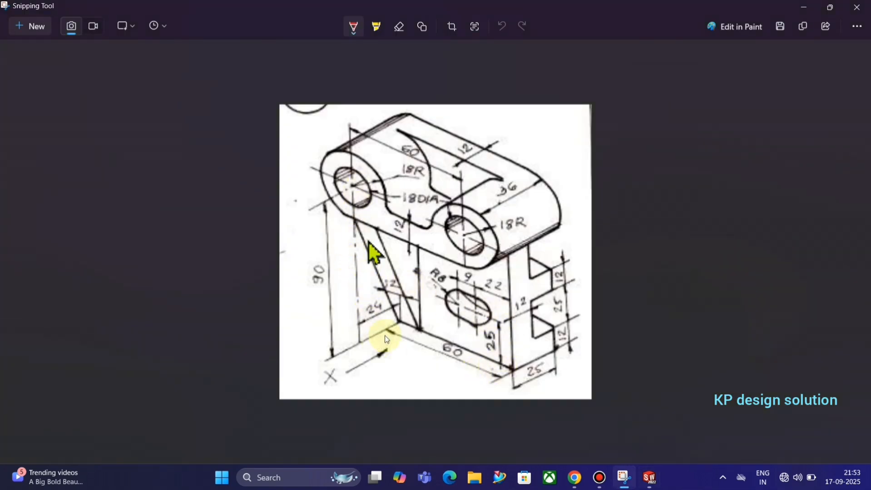
key(alt+Tab)
- Dimension the vertical distance from the right circle center to the leg's bottom line to 90 mm and place the dimension closer to the sketch
click(569, 127)
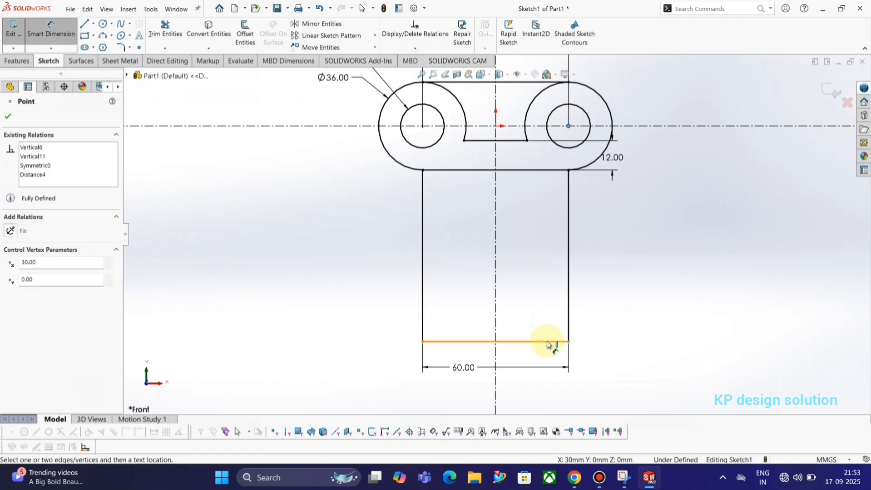
click(550, 342)
click(830, 227)
text(92)
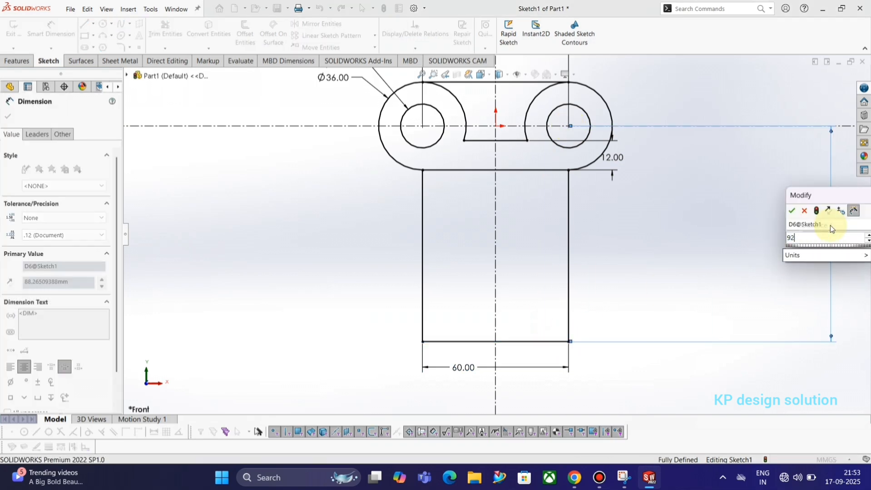
key(BackSpace)
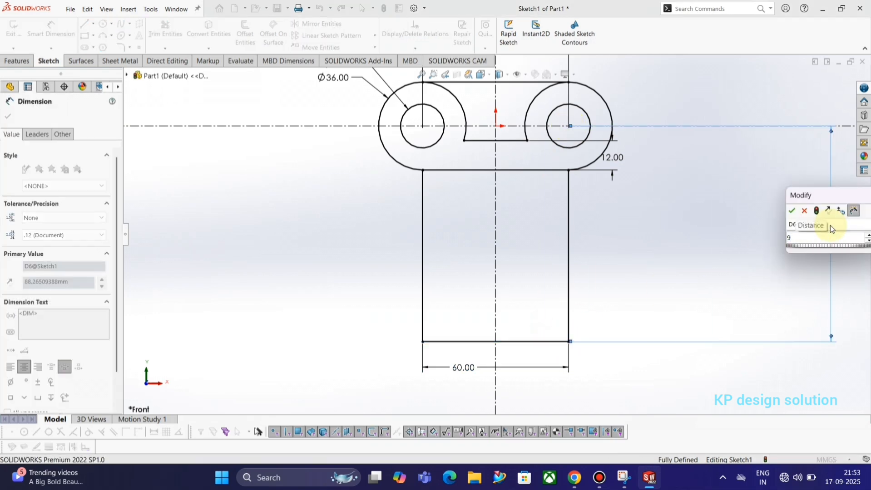
text(0)
key(Return)
drag(829, 232, 703, 259)
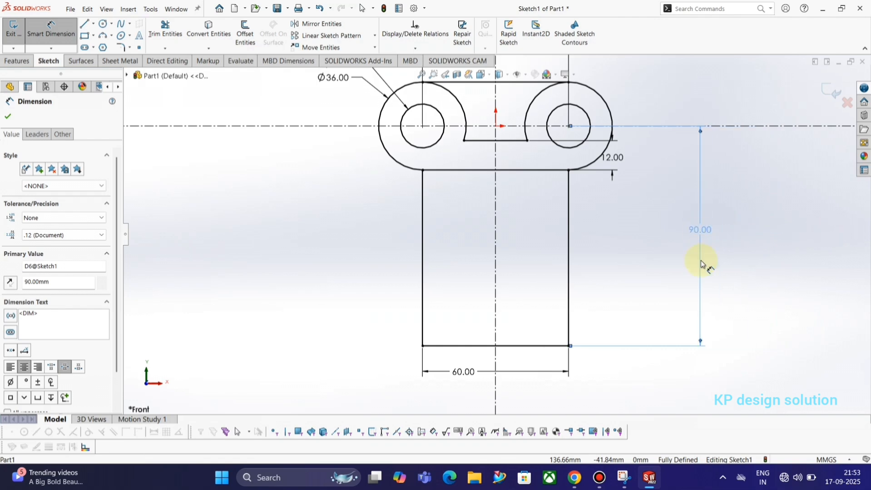
key(alt+Tab)
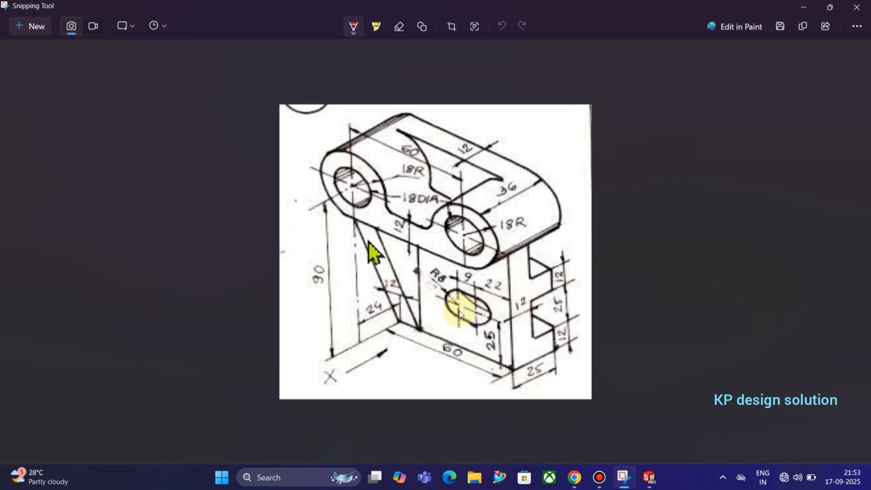
key(alt+Tab)
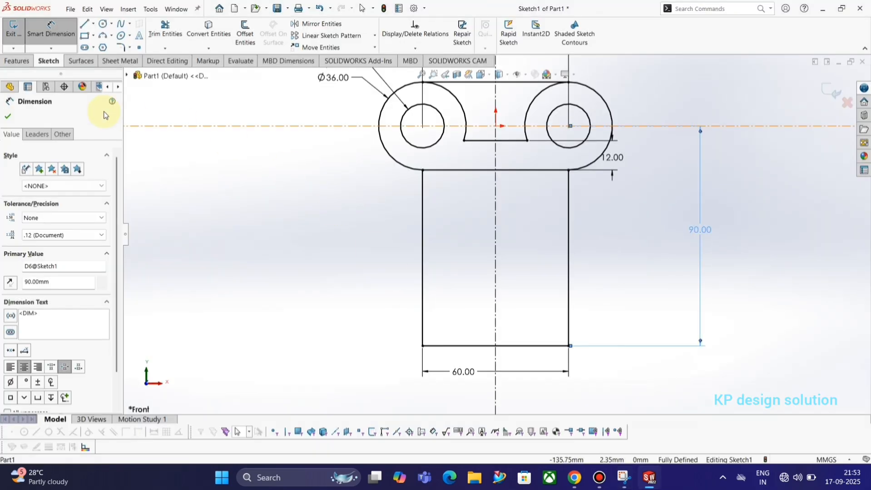
click(84, 25)
click(423, 259)
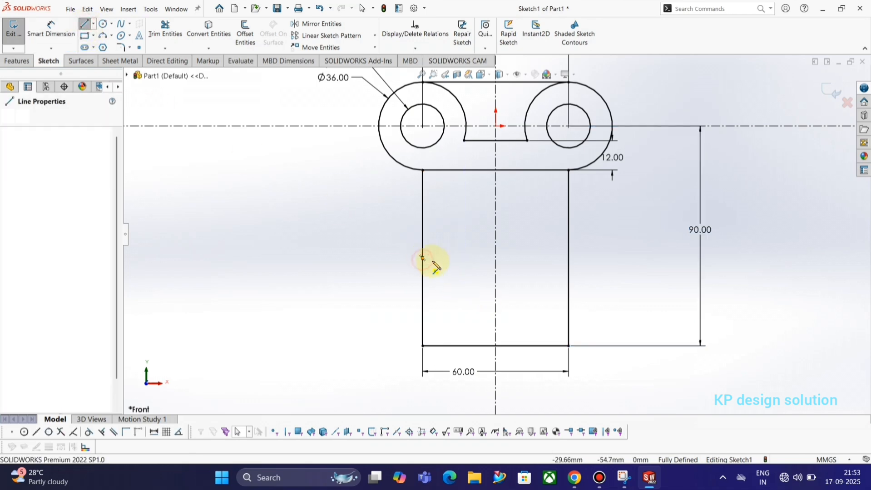
key(Escape)
- Sketch two horizontal lines across the full width of the leg, one in its upper half and one near its bottom
click(84, 24)
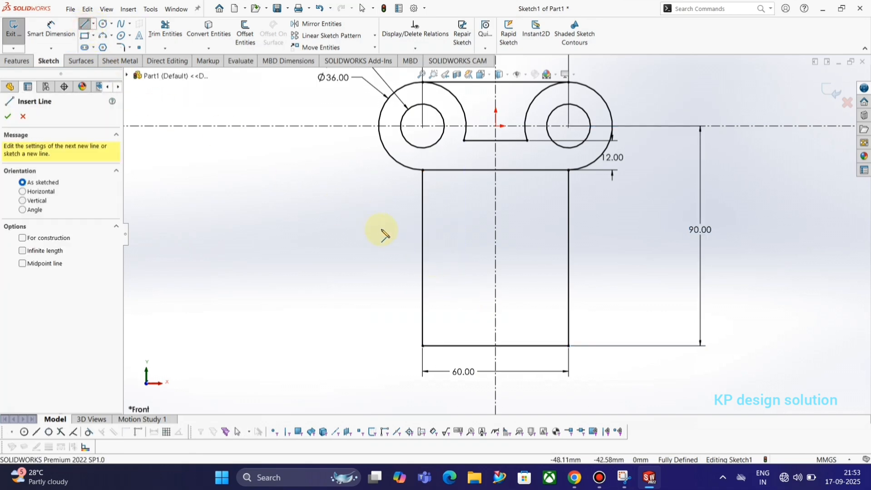
click(423, 242)
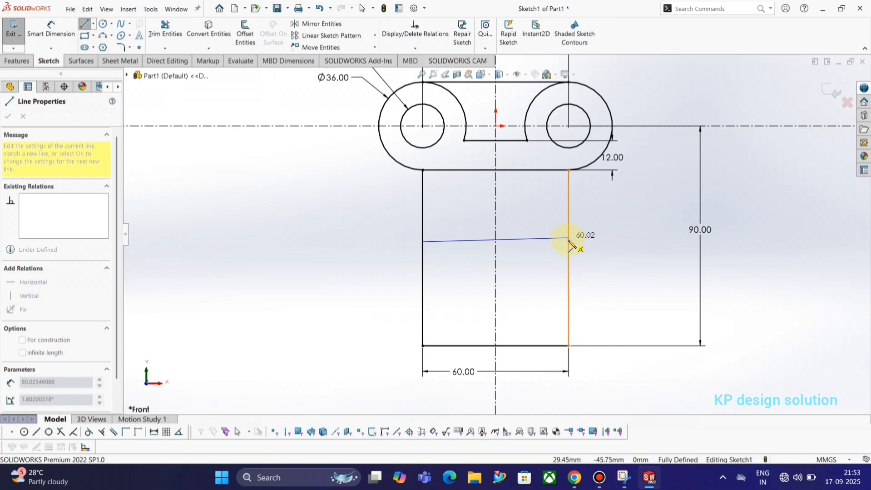
click(569, 242)
key(Escape)
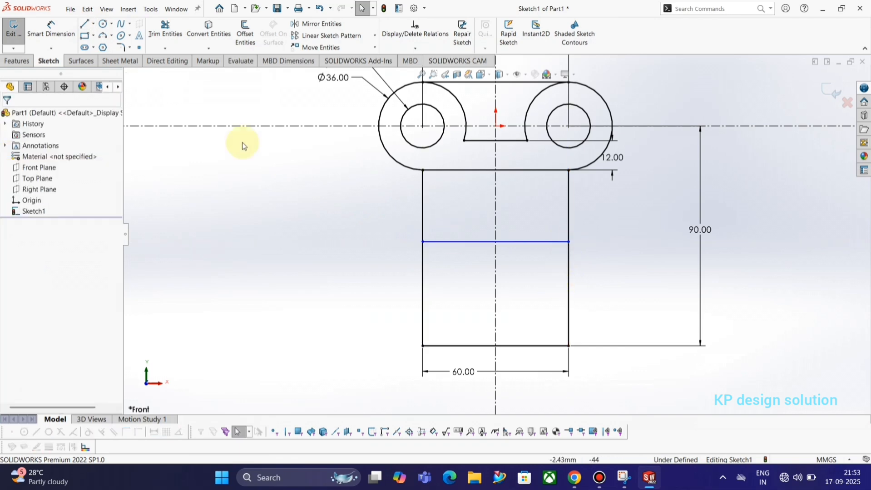
click(85, 24)
click(422, 306)
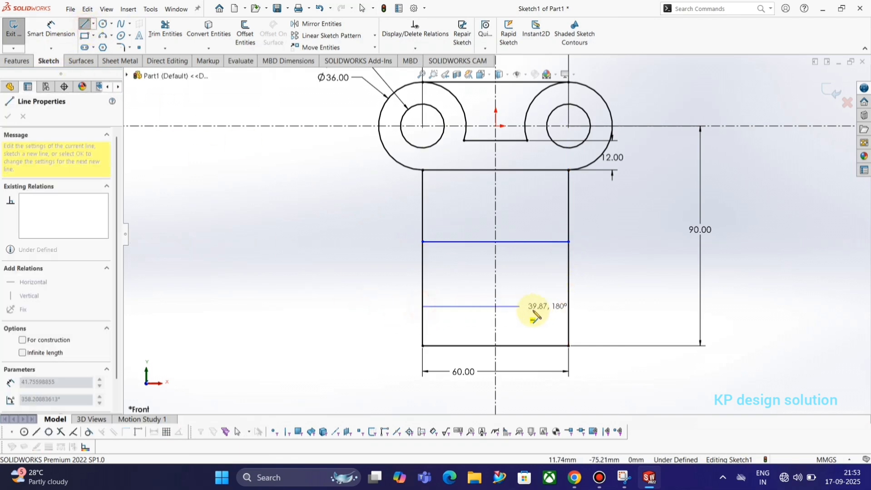
click(568, 307)
key(Escape)
- Sketch a third horizontal line across the leg between the two existing ones, closer to the upper line
key(alt+Tab)
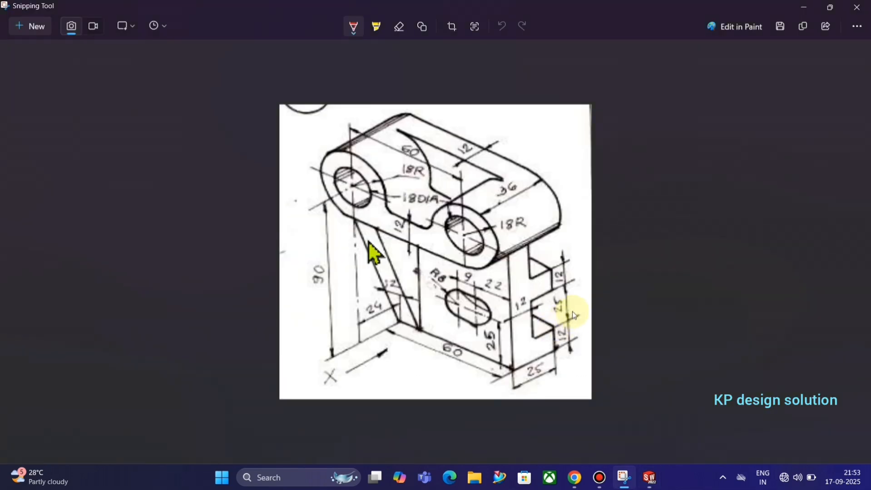
key(alt+Tab)
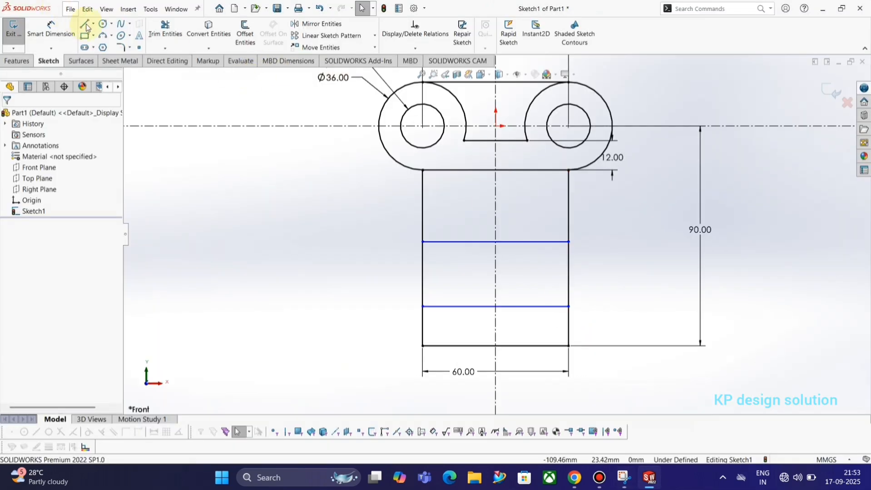
click(82, 26)
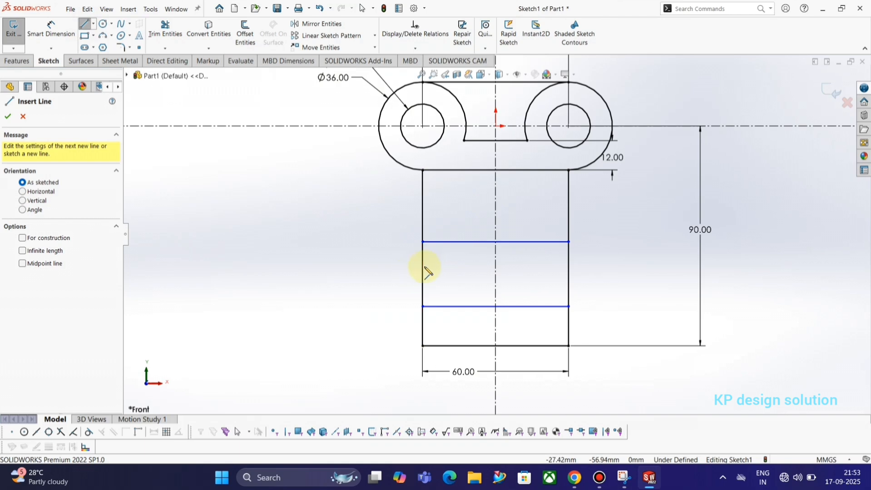
mouse_move(422, 268)
mouse_down()
mouse_move(528, 278)
mouse_move(568, 268)
mouse_up()
key(Escape)
- Dimension the distance between the leg's bottom edge and the lowest horizontal cross line to 12 mm, as in the reference drawing
key(alt+Tab)
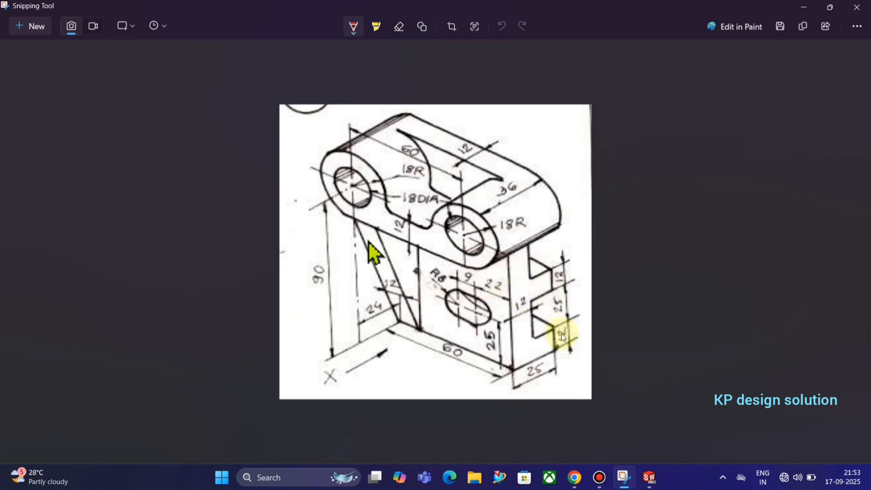
key(alt+Tab)
click(51, 32)
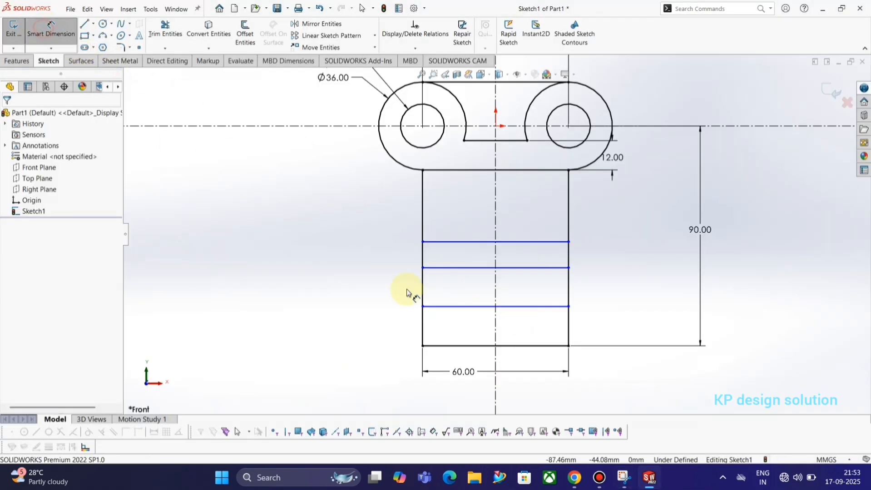
click(561, 346)
click(559, 307)
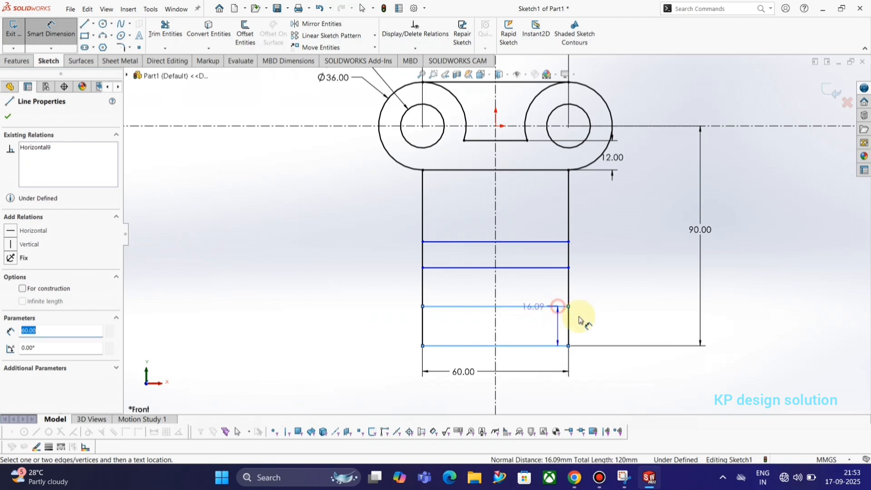
click(599, 332)
text(12)
key(Return)
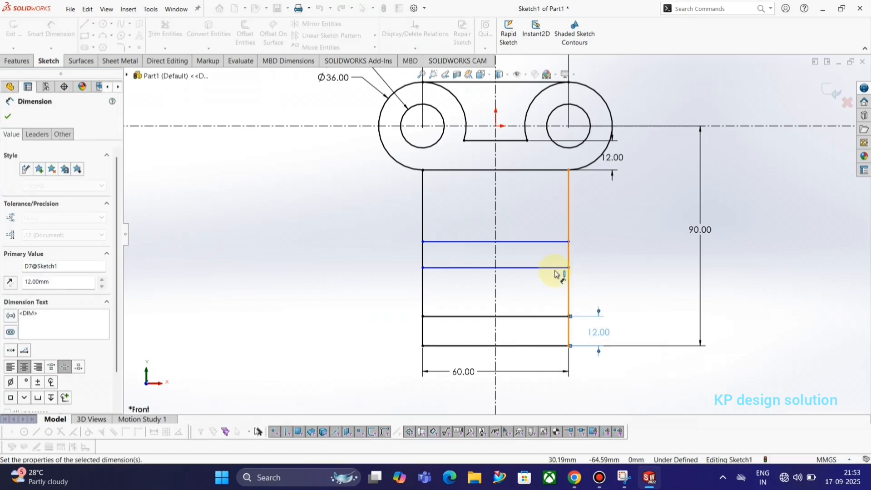
- Dimension the distance between the two upper horizontal cross lines of the leg to 12 mm
click(554, 268)
click(556, 242)
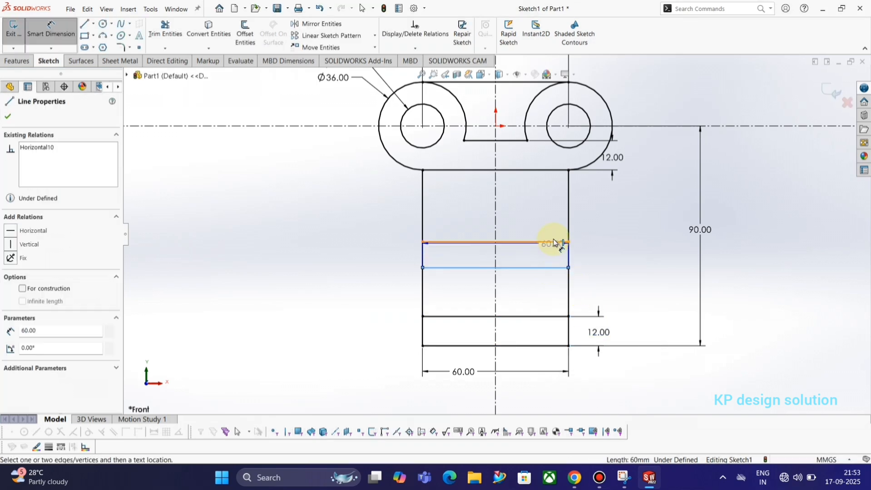
click(589, 257)
text(12)
key(Return)
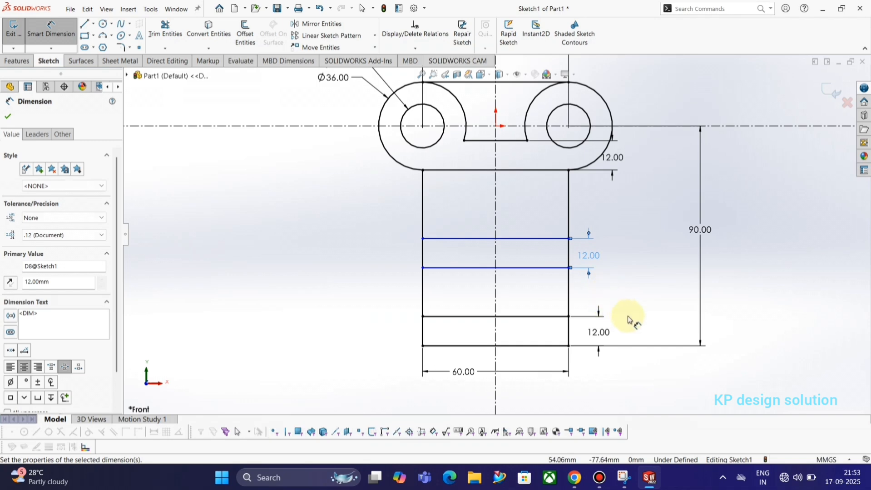
- Dimension the distance between the lowest and middle cross lines to 25 mm as in the reference drawing, and exit the sketch
key(alt+Tab)
key(alt+Tab)
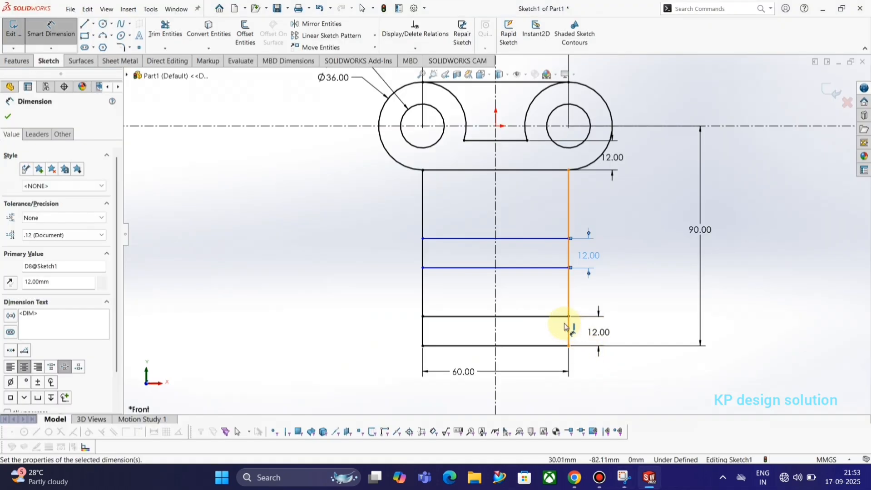
click(559, 317)
click(560, 268)
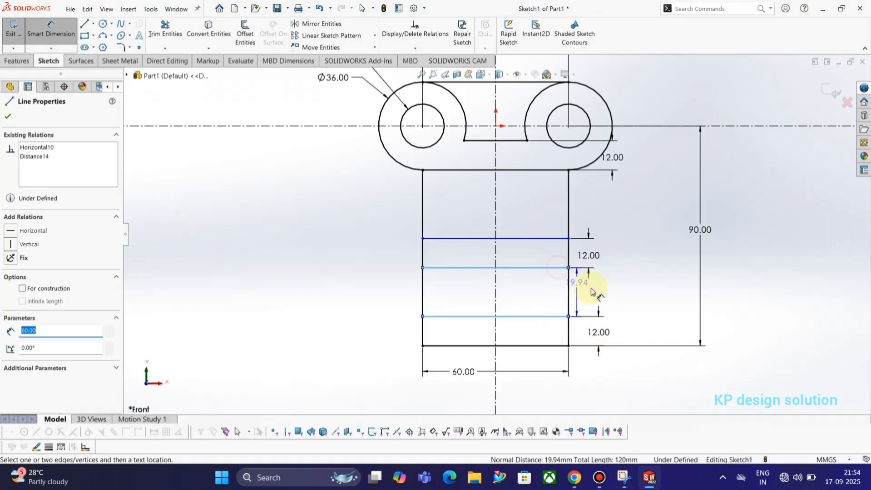
click(609, 294)
text(25)
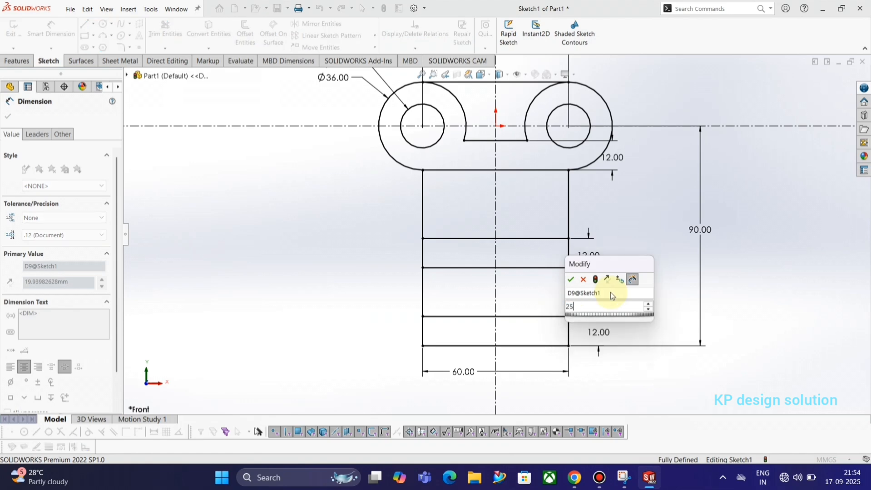
key(Return)
click(733, 293)
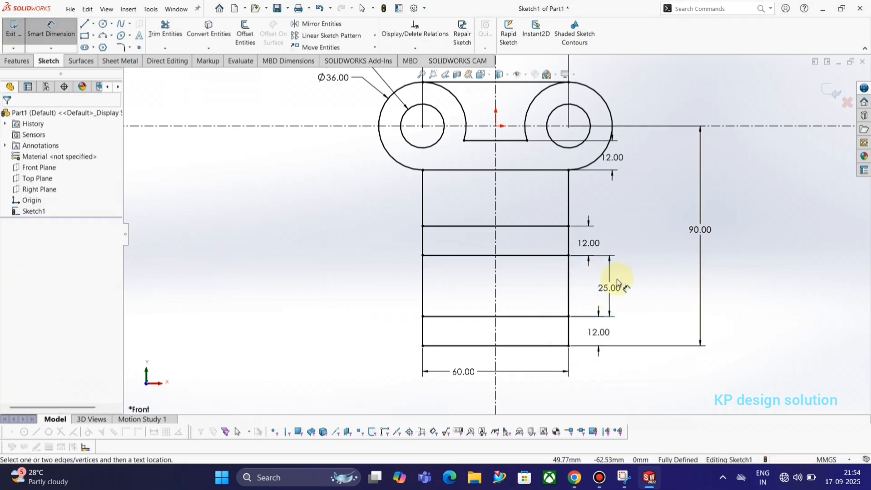
key(alt+Tab)
key(alt+Tab)
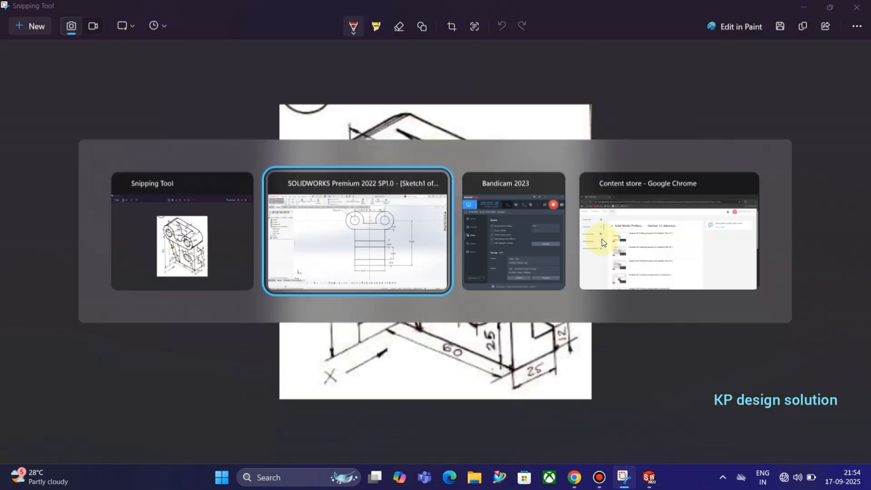
click(830, 94)
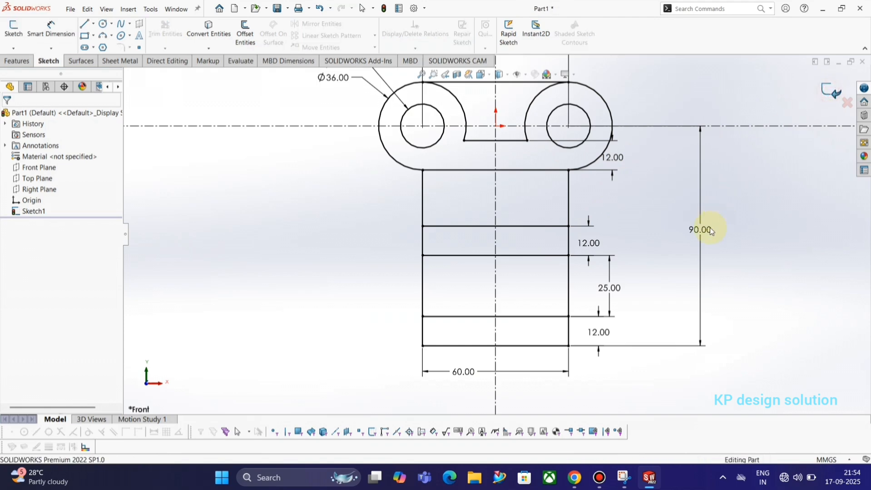
- Start a Boss-Extrude of the upper two-boss region with a blind depth of 24 mm in the first direction
mouse_move(678, 252)
middle_down()
mouse_move(561, 151)
mouse_move(458, 265)
middle_up()
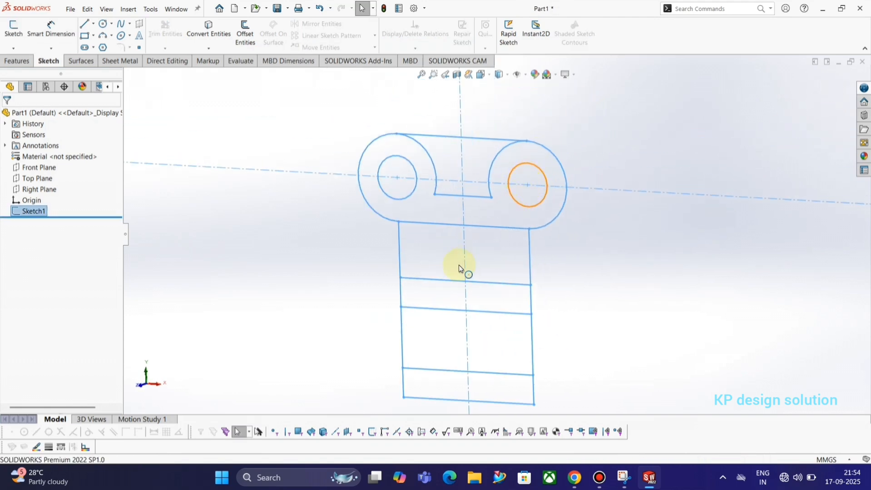
click(10, 63)
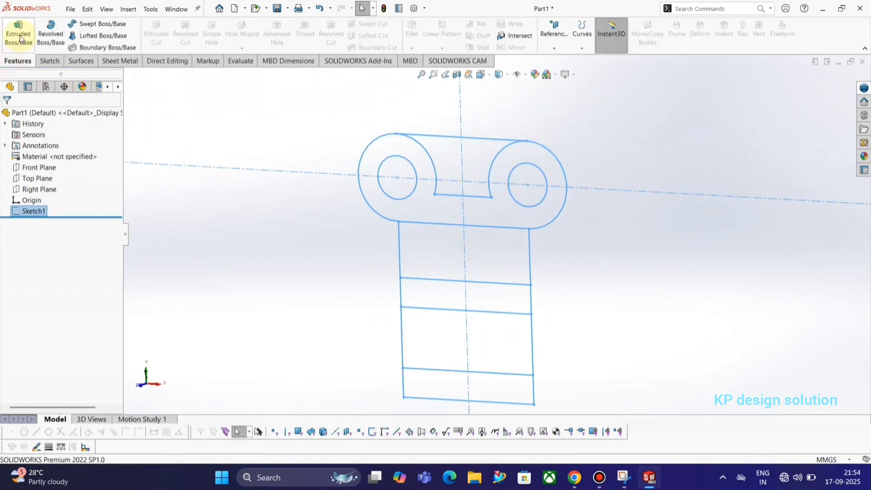
key(alt+Tab)
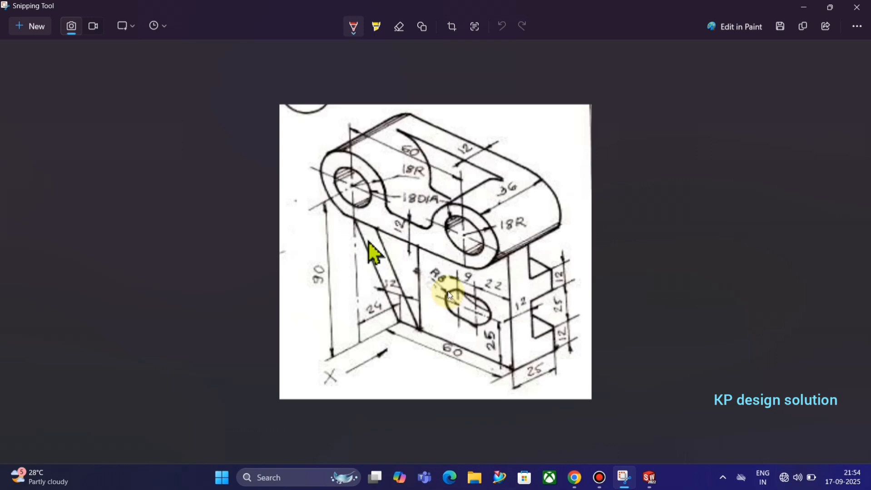
key(alt+Tab)
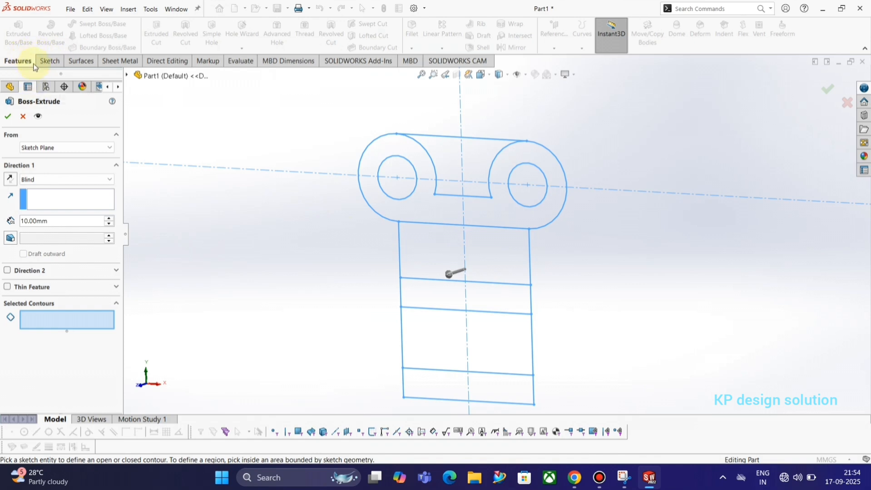
click(430, 207)
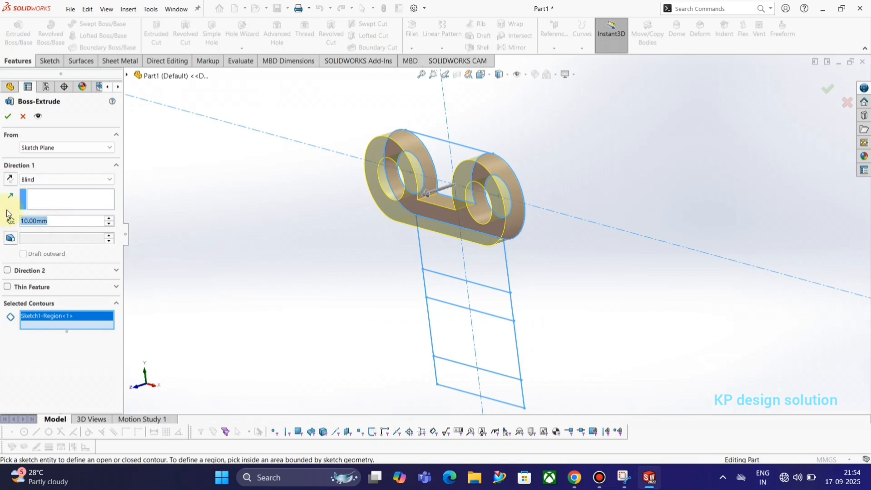
text(24)
key(Return)
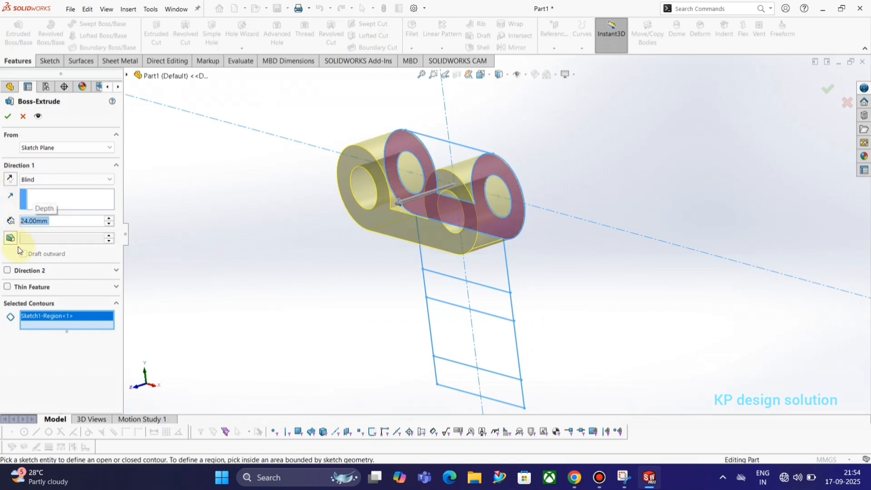
- Add a second blind direction with a depth of 36-24 (12 mm), checked against the reference drawing, and finish the extrusion
click(10, 270)
key(alt+Tab)
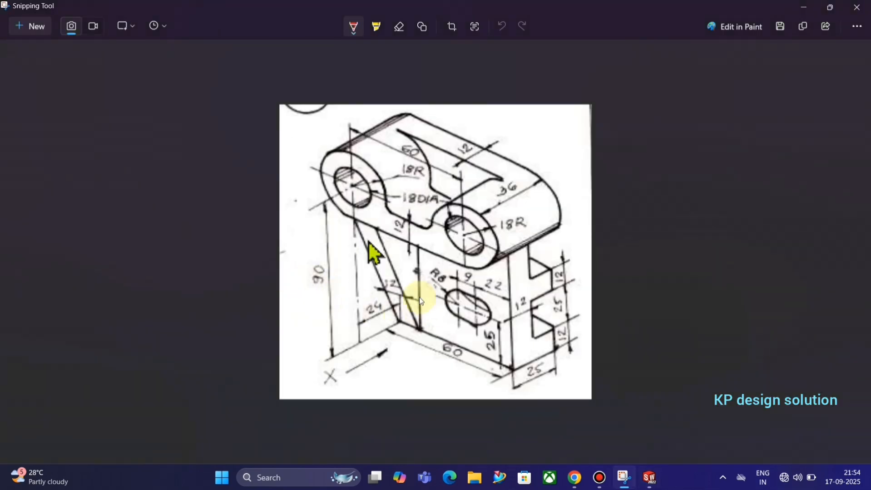
key(alt+Tab)
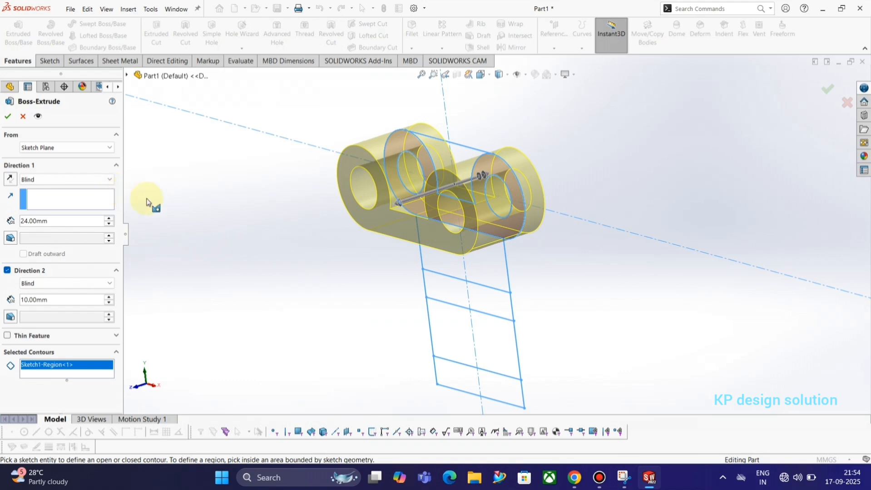
middle_drag(401, 261, 383, 291)
key(alt+Tab)
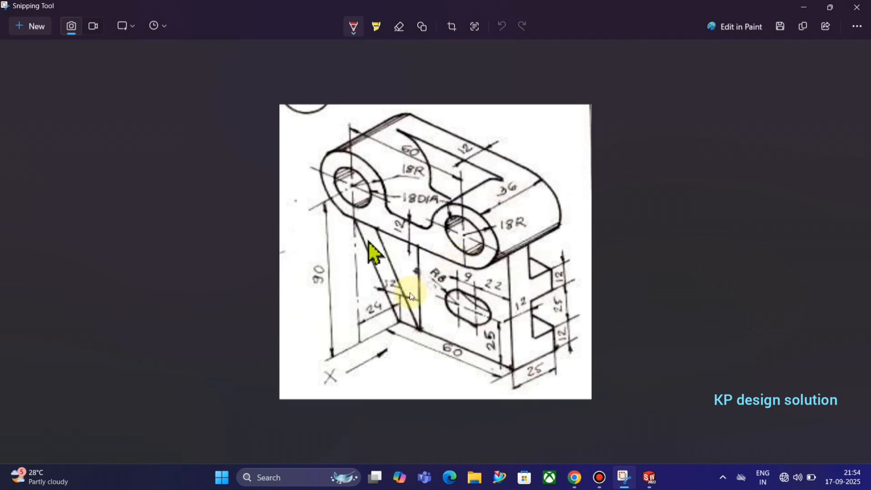
key(alt+Tab)
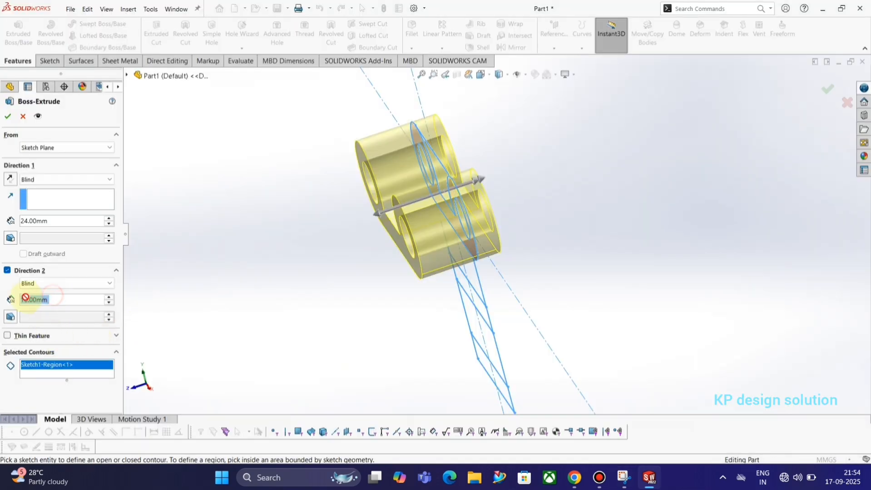
text(36-)
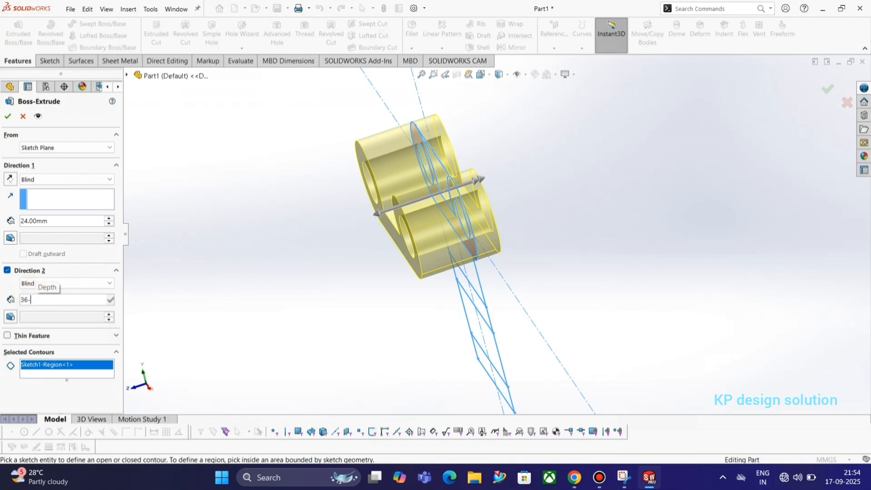
text(24)
key(Return)
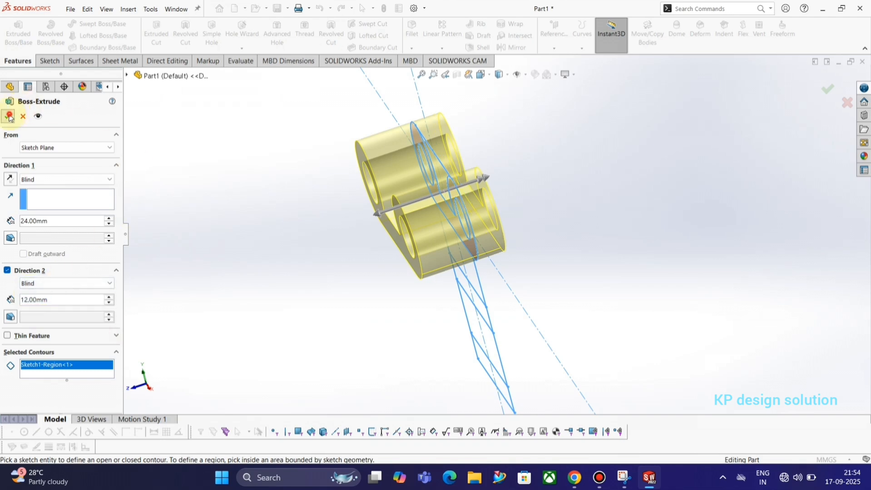
click(9, 116)
- Start another Boss-Extrude from the first extrusion's sketch and select all four rectangular regions of the leg as contours
click(5, 222)
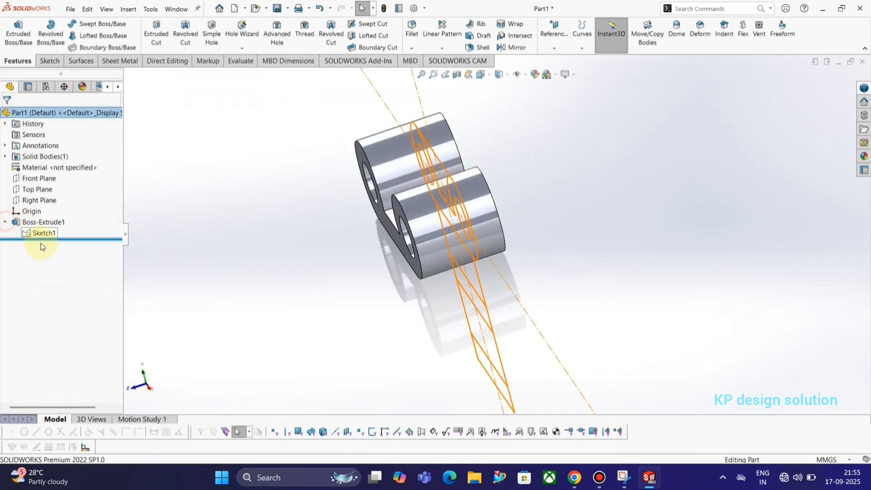
click(41, 234)
click(18, 32)
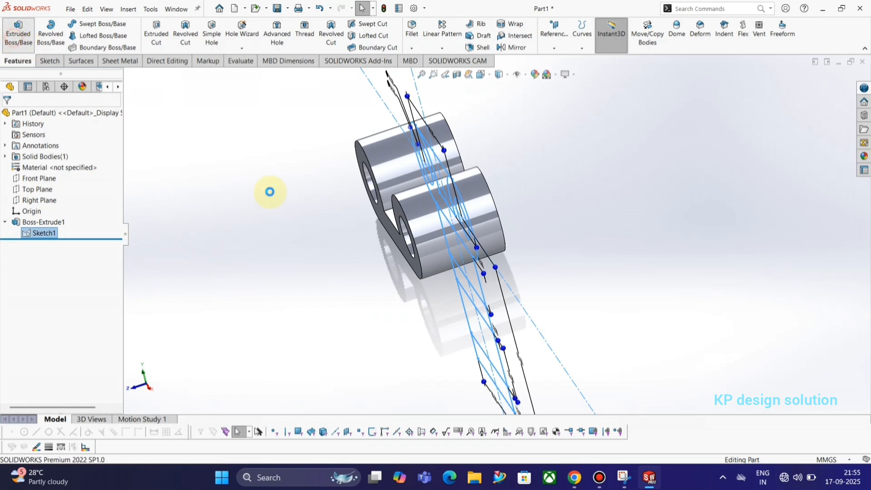
key(alt+Tab)
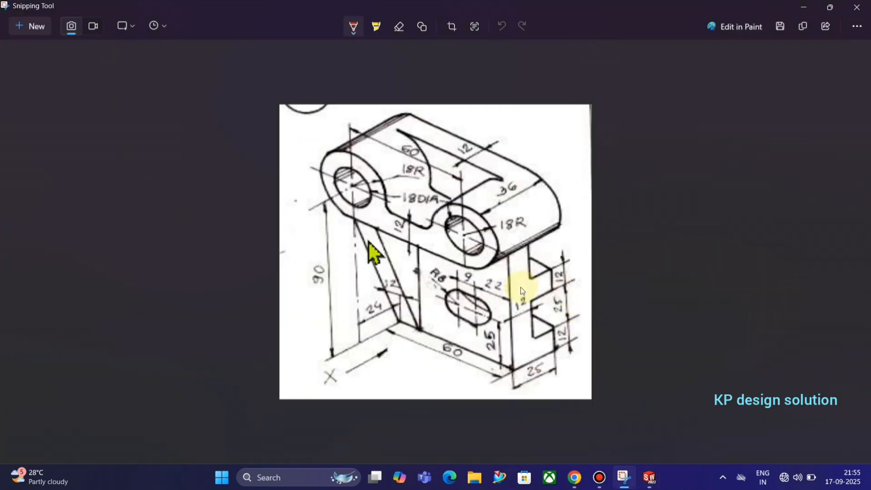
key(alt+Tab)
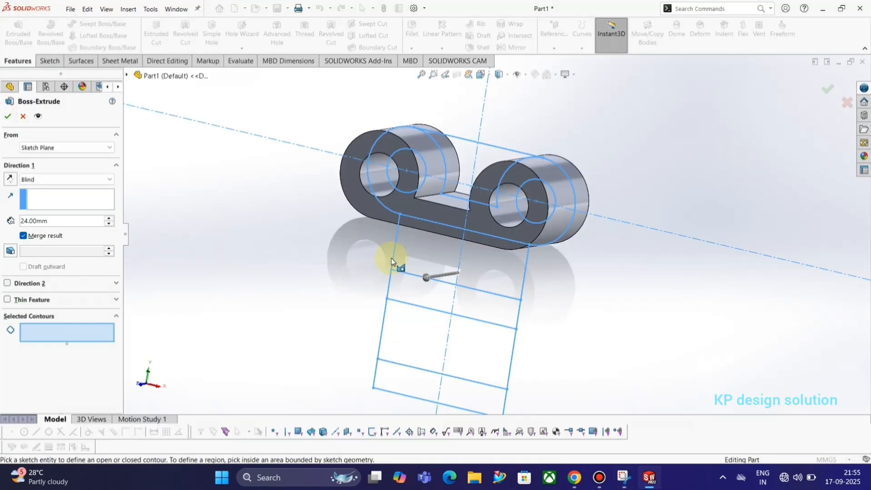
key(alt+Tab)
key(alt+Tab)
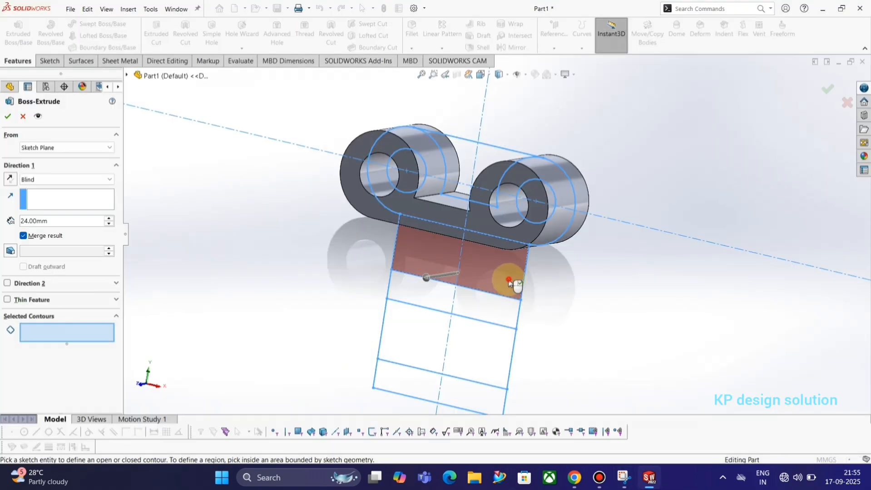
click(495, 306)
click(488, 348)
click(470, 395)
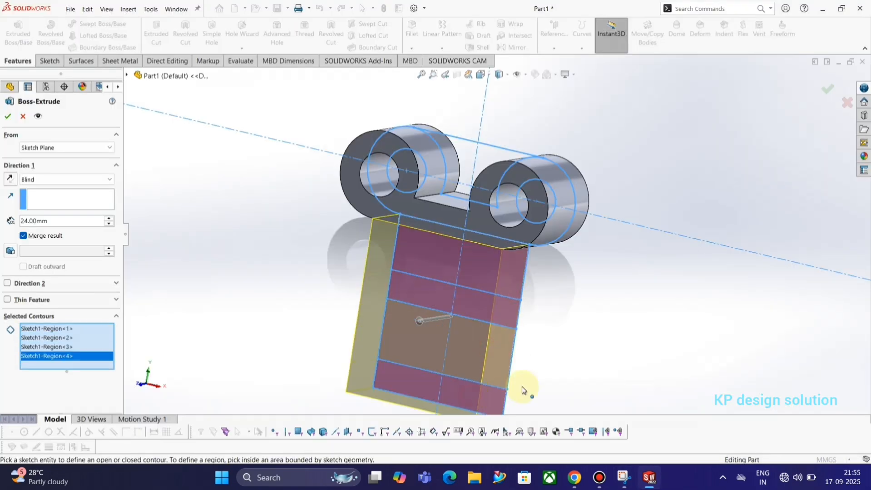
- Deselect the two 12 mm high regions of the leg, keeping the uppermost and 25 mm high ones, and reverse the extrusion direction
key(alt+Tab)
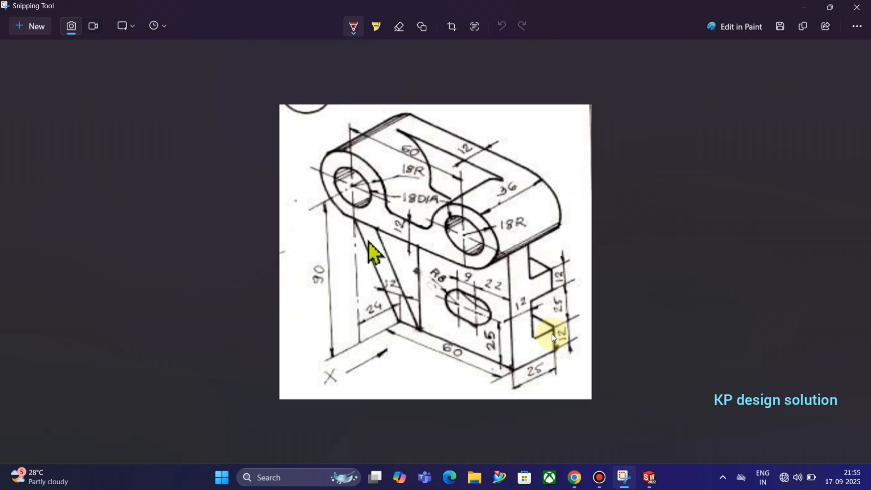
key(alt+Tab)
middle_drag(306, 273, 279, 292)
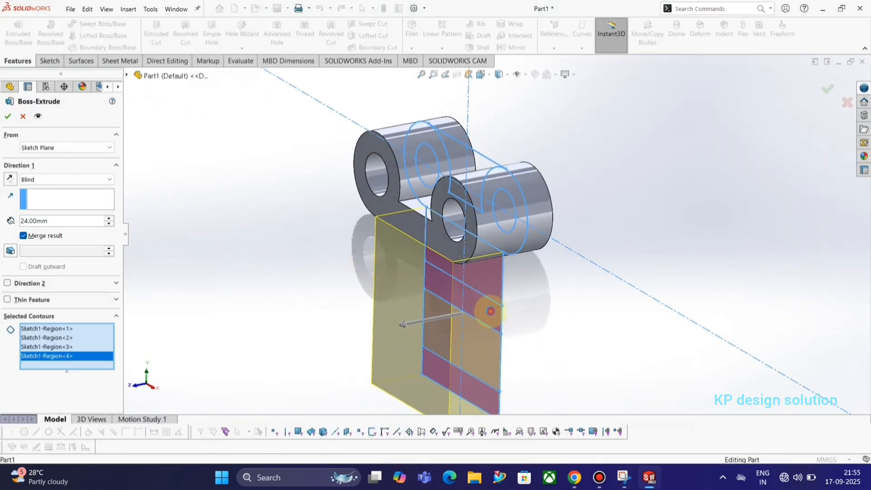
click(476, 300)
mouse_move(485, 376)
middle_down()
mouse_move(497, 348)
mouse_move(482, 398)
middle_up()
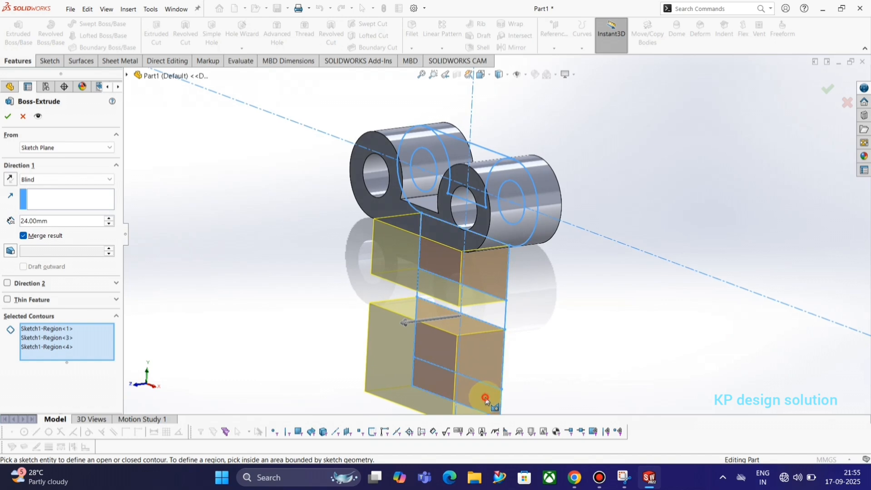
click(482, 398)
click(10, 179)
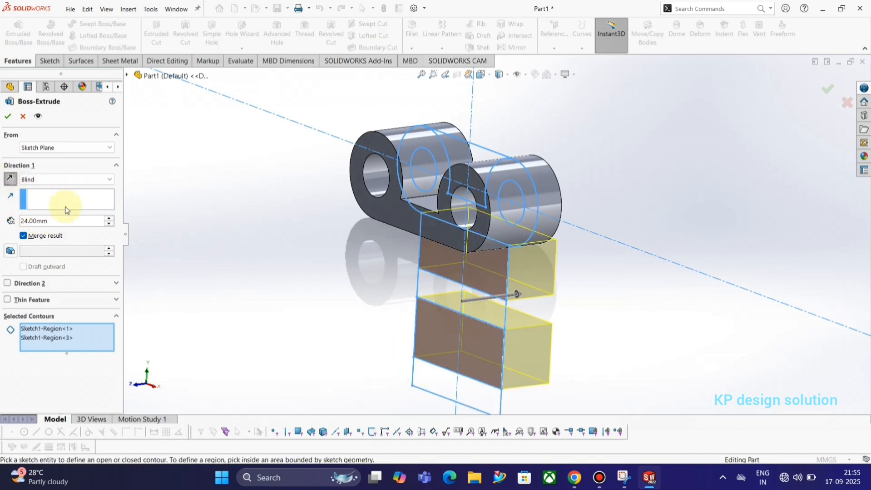
scroll(356, 291, up, 3)
- Set the extrusion depth of the two leg regions to 12 mm as in the reference drawing and accept it
key(alt+Tab)
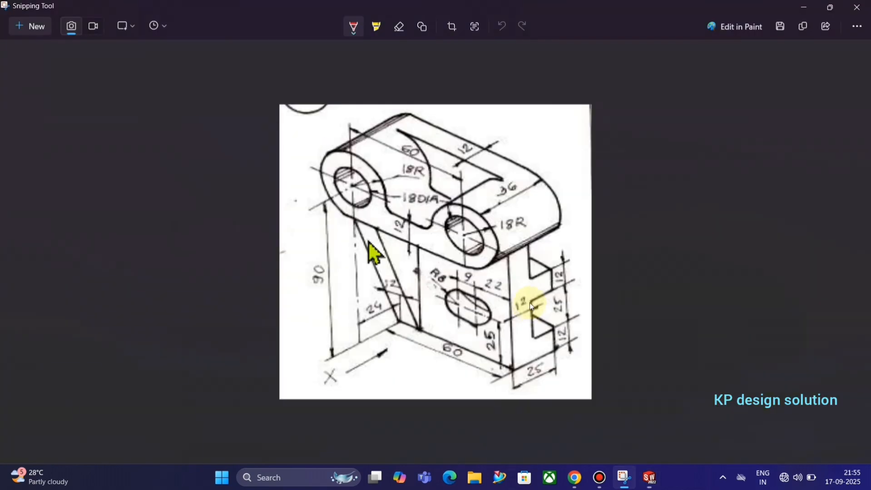
key(alt+Tab)
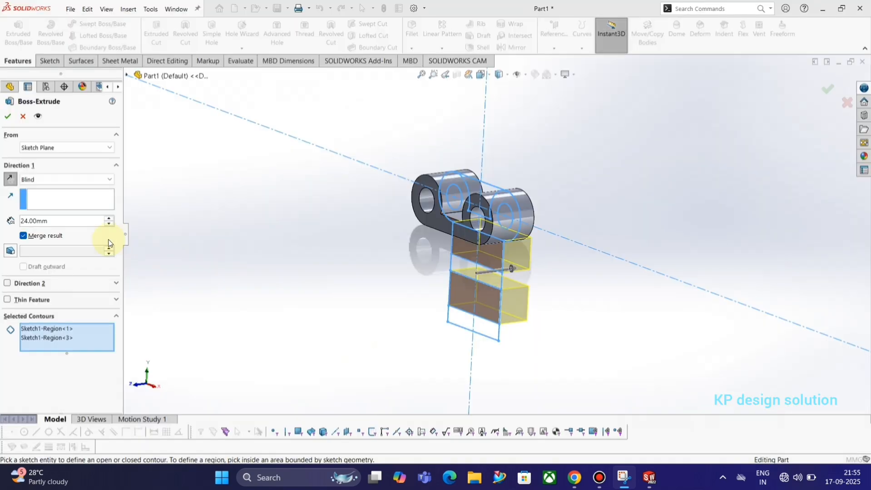
text(12)
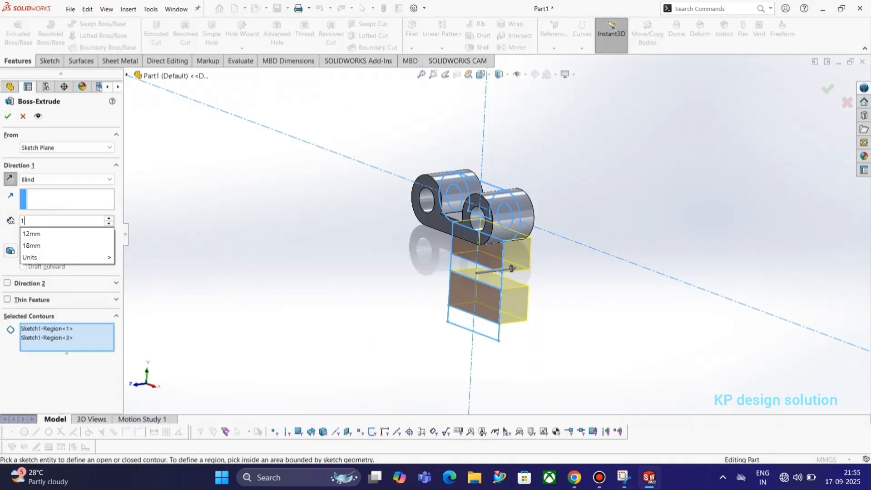
key(Return)
click(8, 117)
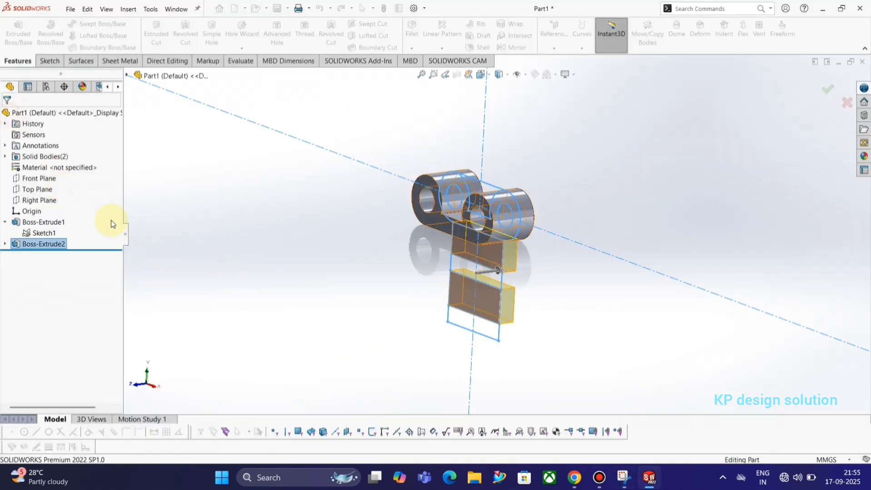
- Start another Boss-Extrude from the first extrusion's sketch and select the two remaining 12 mm high leg regions as contours
mouse_move(418, 257)
middle_down()
mouse_move(437, 258)
mouse_move(402, 259)
mouse_move(443, 258)
mouse_move(408, 258)
middle_up()
click(44, 233)
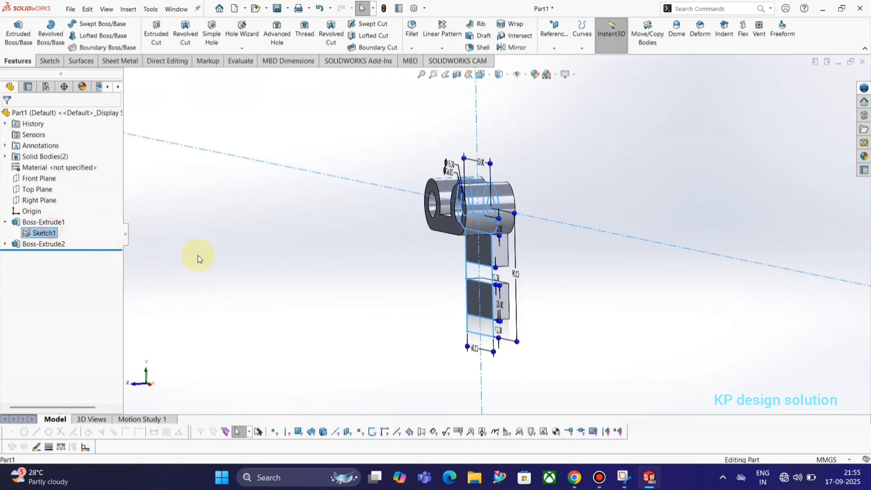
click(21, 28)
middle_drag(496, 320, 507, 324)
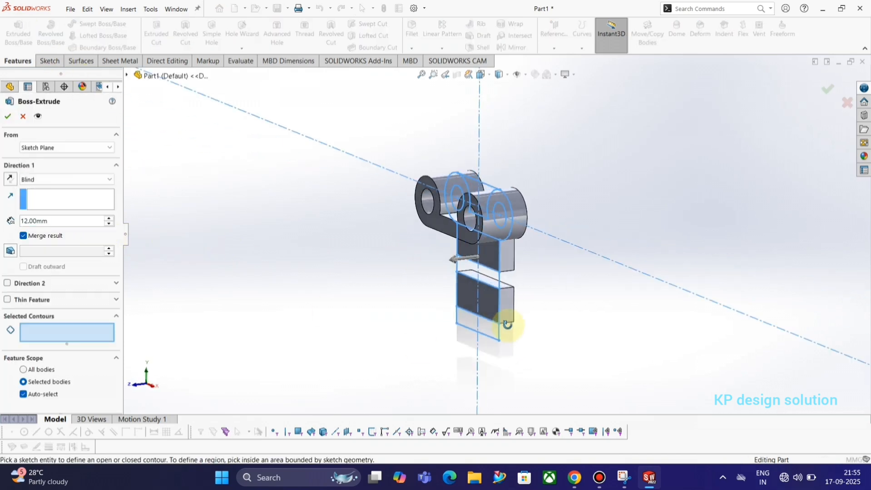
click(490, 276)
click(493, 348)
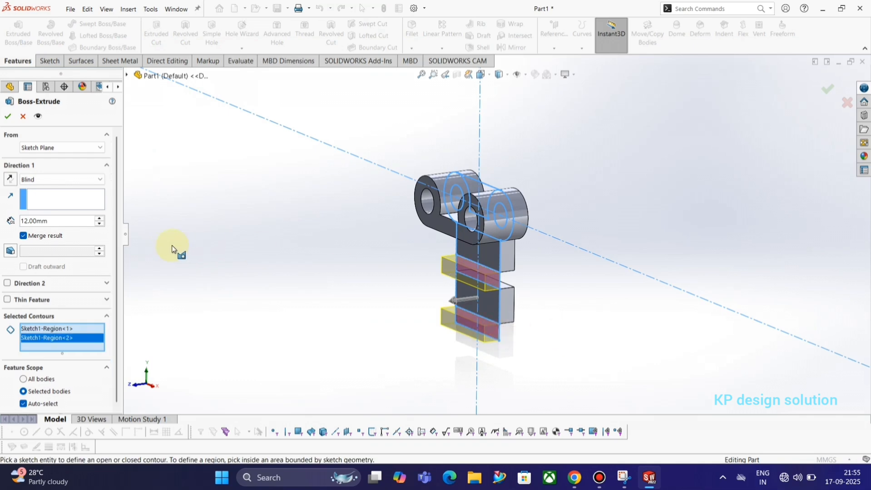
- Reverse the extrusion direction, set the depth to 25 mm as in the reference drawing, and finish the extrusion
key(alt+Tab)
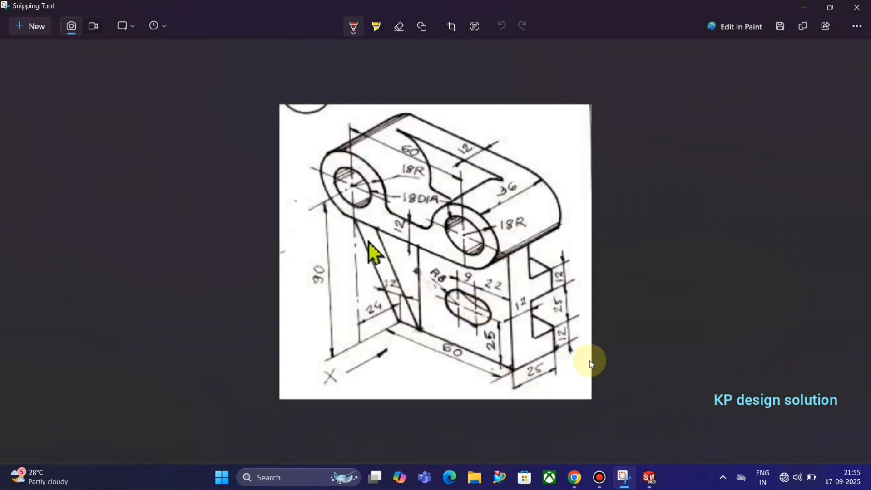
key(alt+Tab)
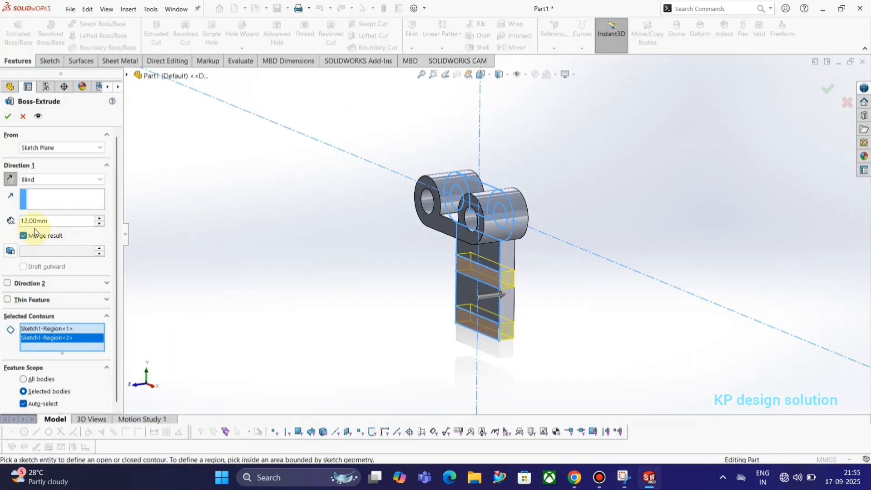
text(25)
key(Return)
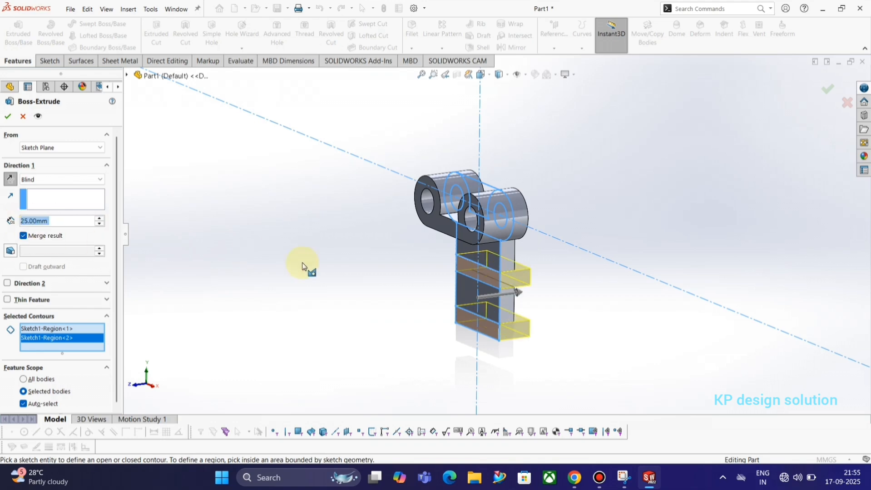
click(13, 117)
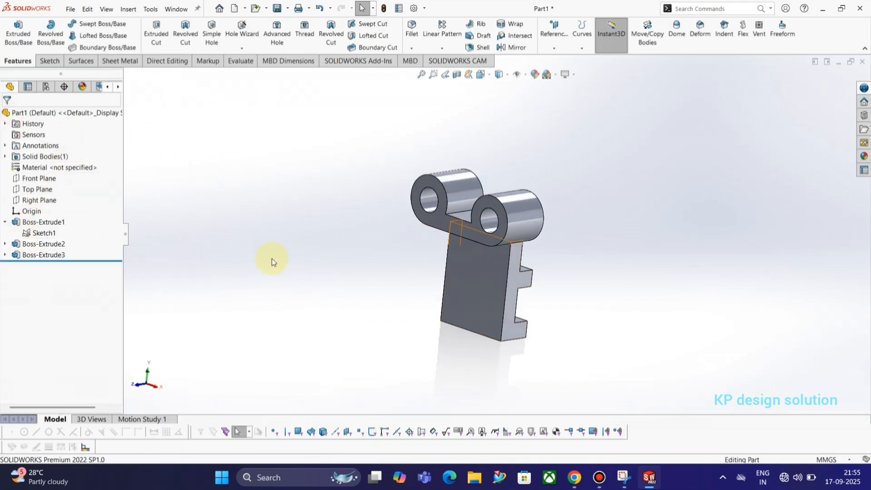
- On the leg's notched side face, sketch a diagonal line from the leg's bottom front corner to the boss's lower front corner, and close the sketch
middle_drag(529, 291, 643, 277)
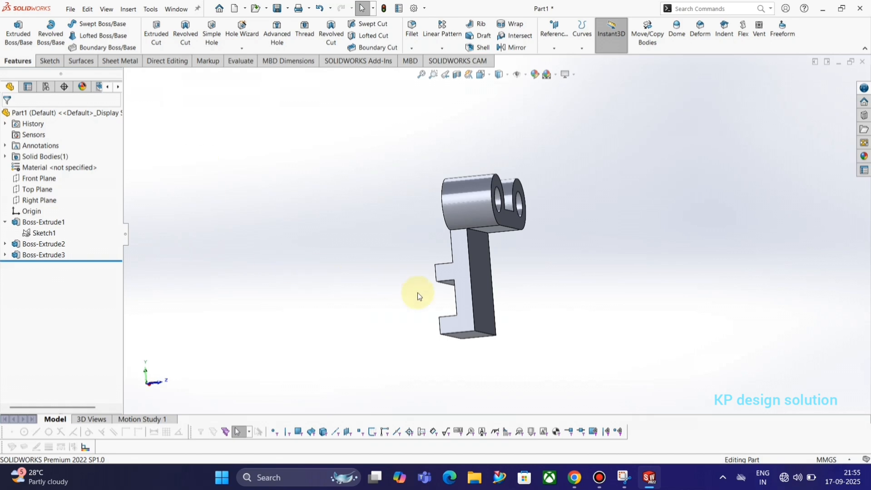
click(463, 316)
click(504, 289)
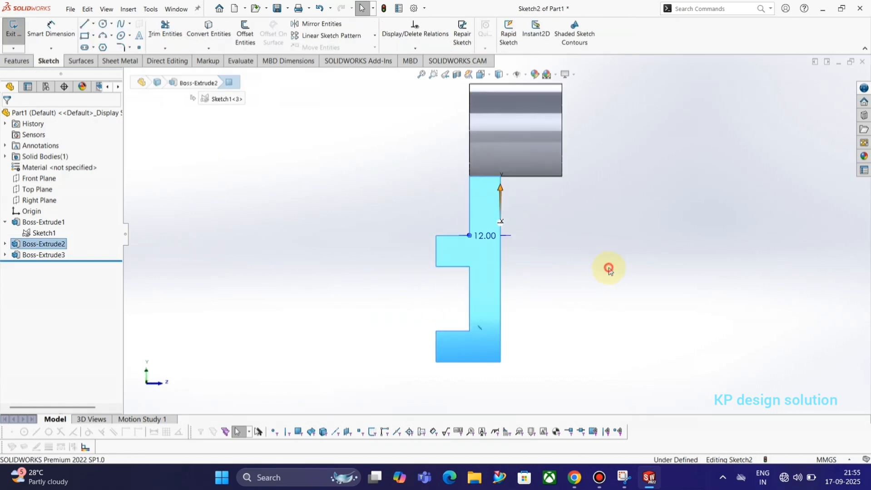
click(47, 29)
key(alt+Tab)
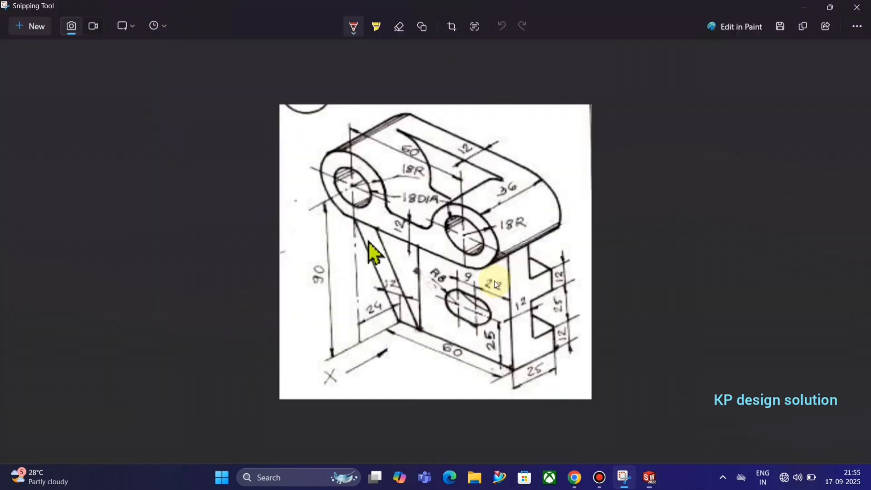
key(alt+Tab)
key(l)
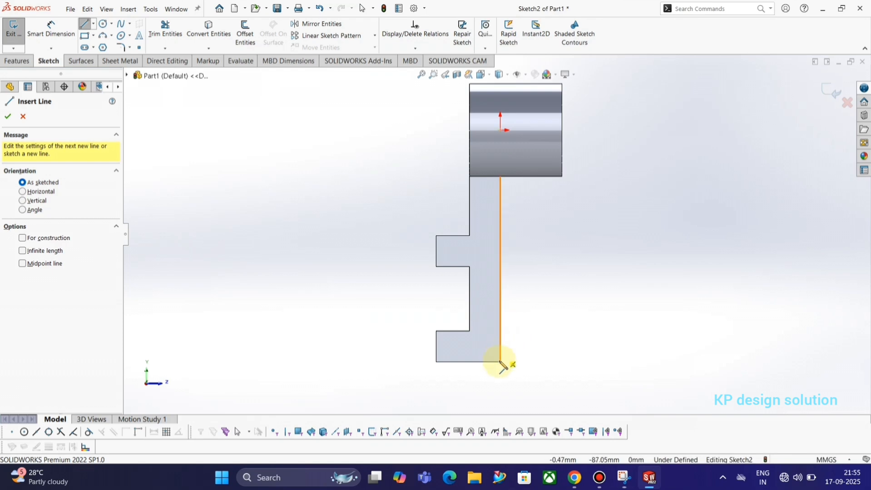
click(500, 361)
click(562, 176)
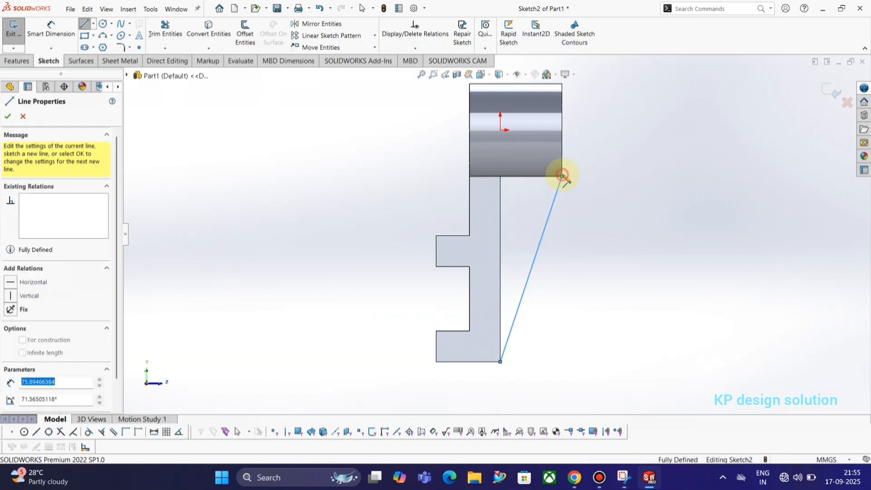
key(Escape)
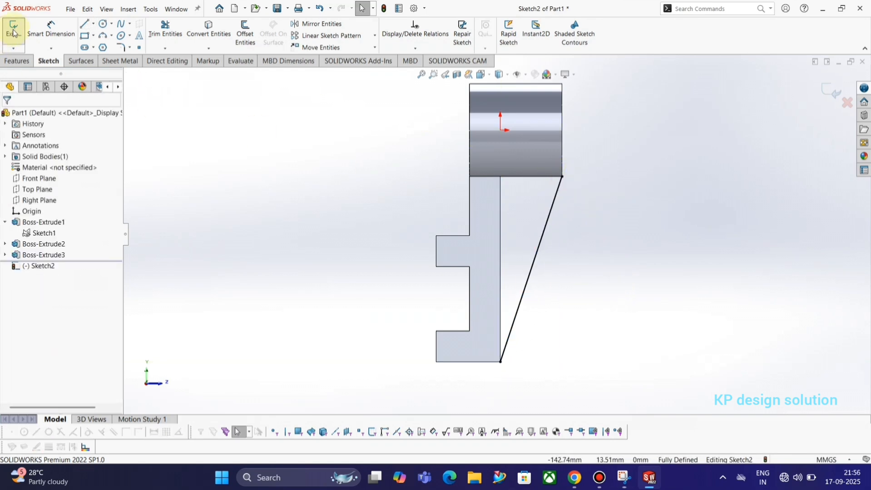
click(12, 34)
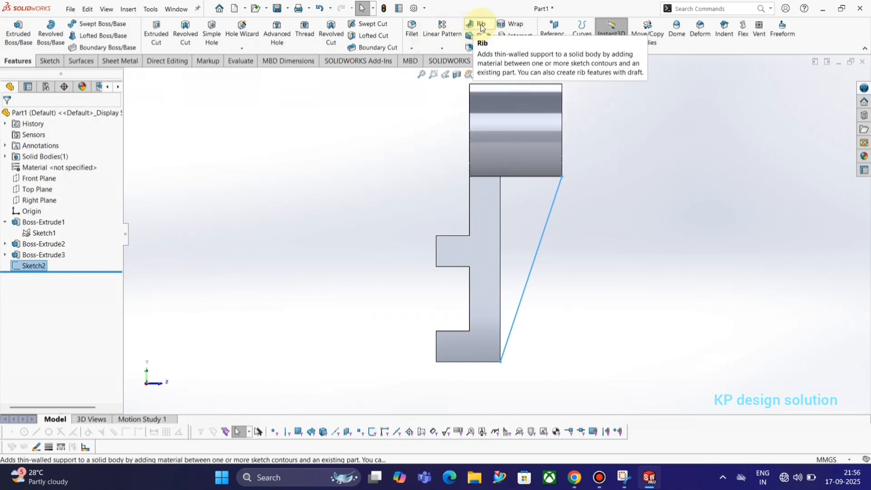
- Try to create a one-sided rib 12 mm thick from the diagonal line, parallel to the sketch, checking the thickness against the reference drawing
click(479, 24)
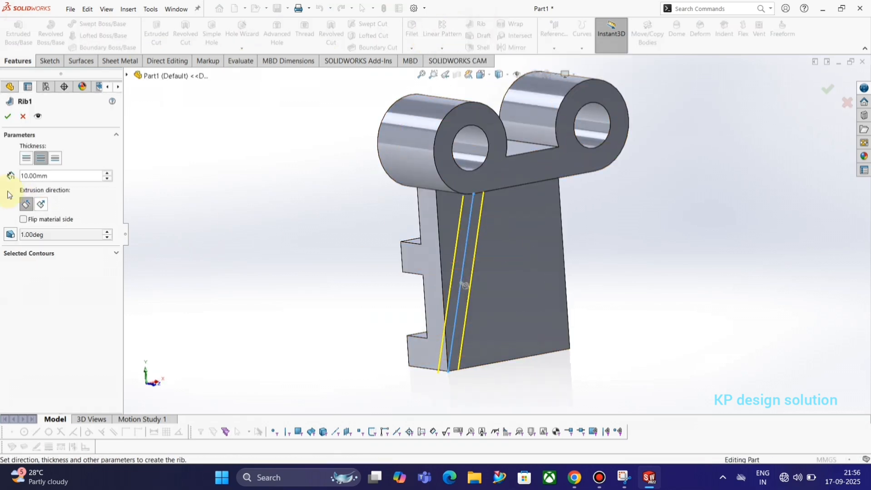
click(42, 205)
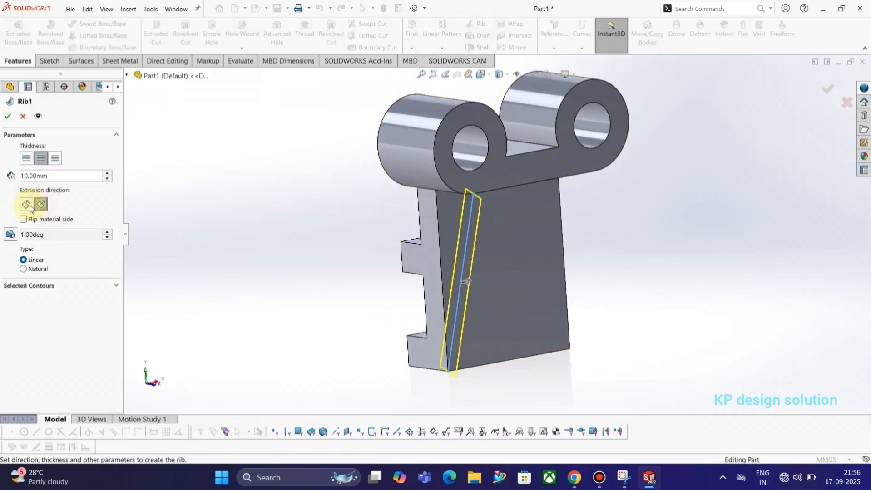
click(27, 205)
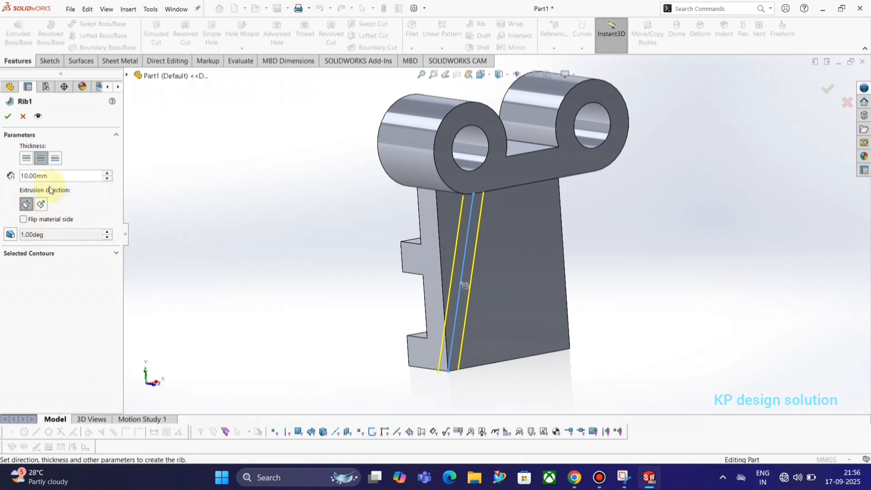
click(55, 160)
middle_drag(251, 270, 203, 266)
key(alt+Tab)
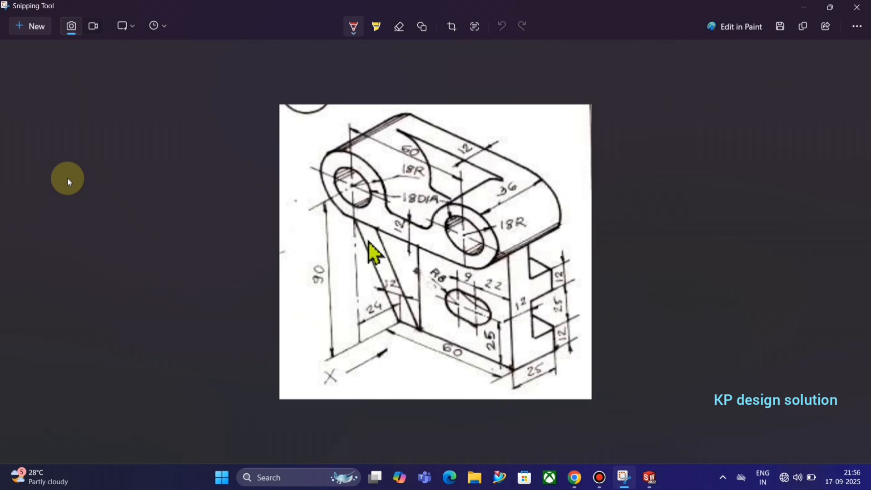
key(alt+Tab)
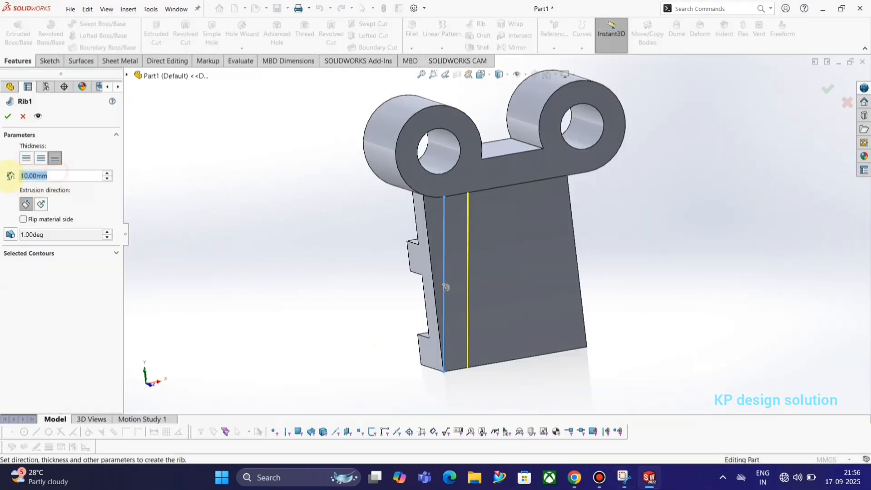
text(12)
key(Return)
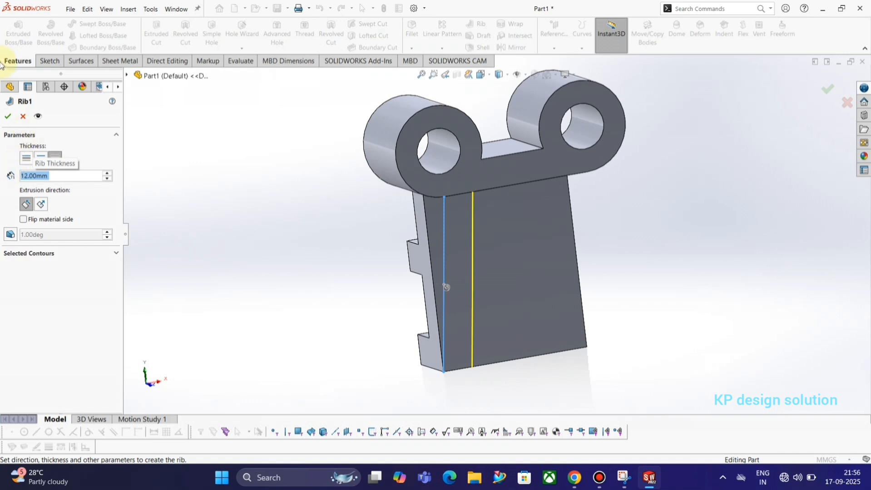
click(8, 117)
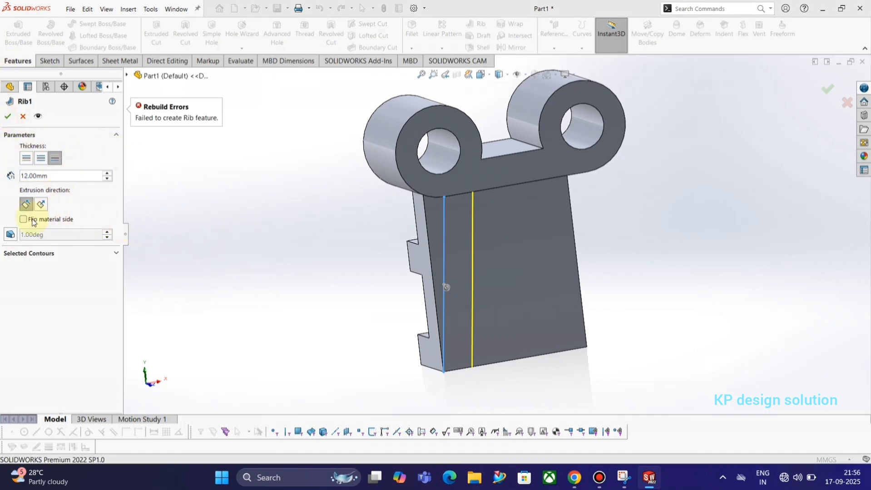
- Try the rib again with its material side flipped, and cancel the Rib command
click(33, 222)
click(7, 116)
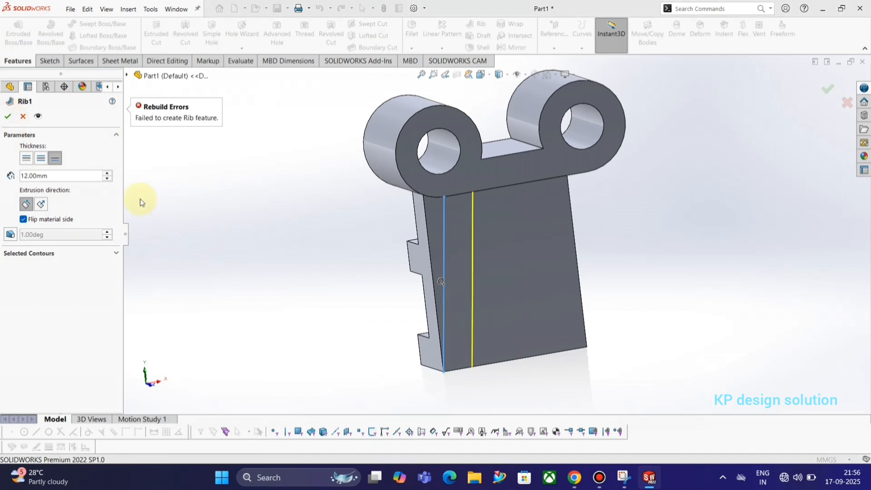
mouse_move(380, 280)
middle_down()
mouse_move(406, 255)
mouse_move(419, 273)
mouse_move(381, 270)
middle_up()
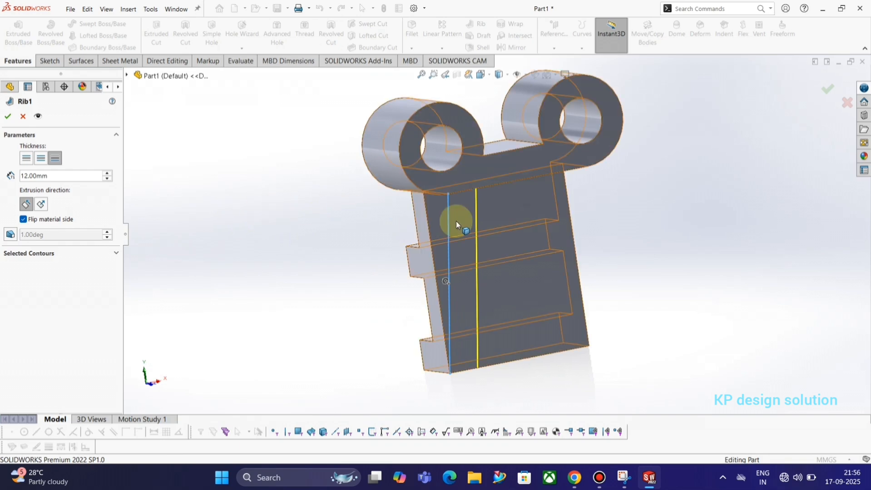
key(Escape)
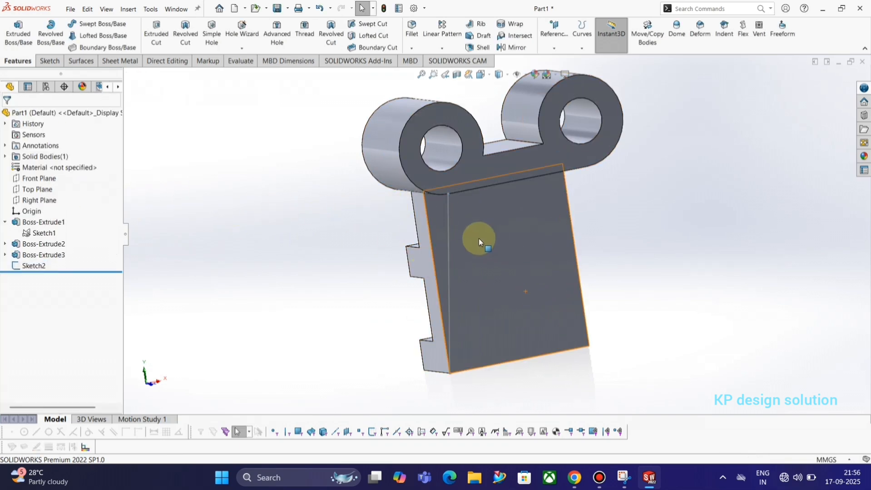
- Edit the diagonal line's sketch, close it into a triangle with lines along the boss underside and the leg's front edge, and exit the sketch
click(448, 242)
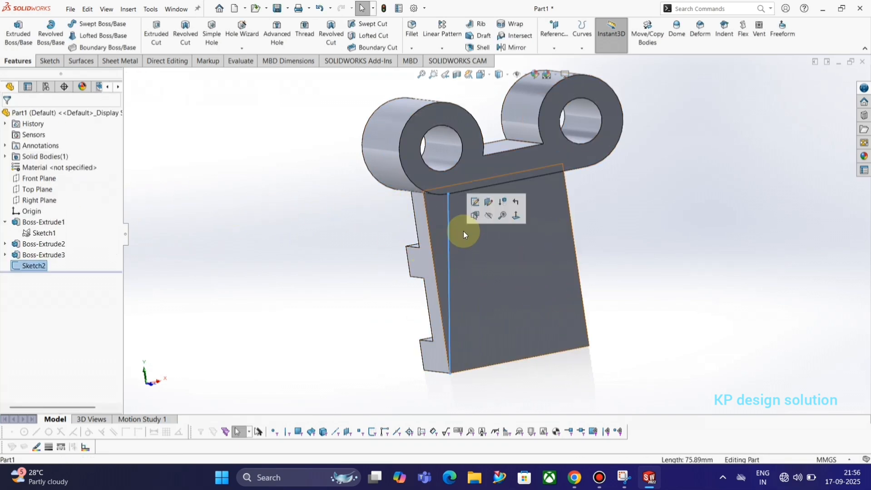
click(473, 204)
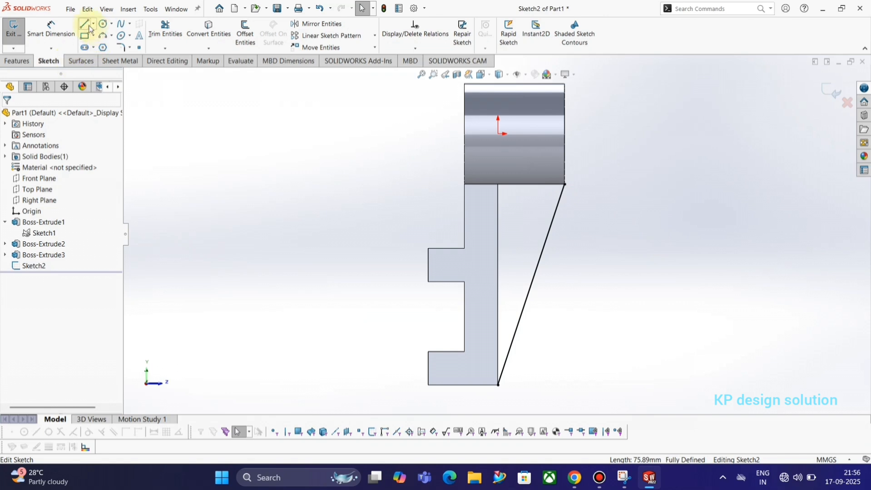
click(84, 24)
click(565, 184)
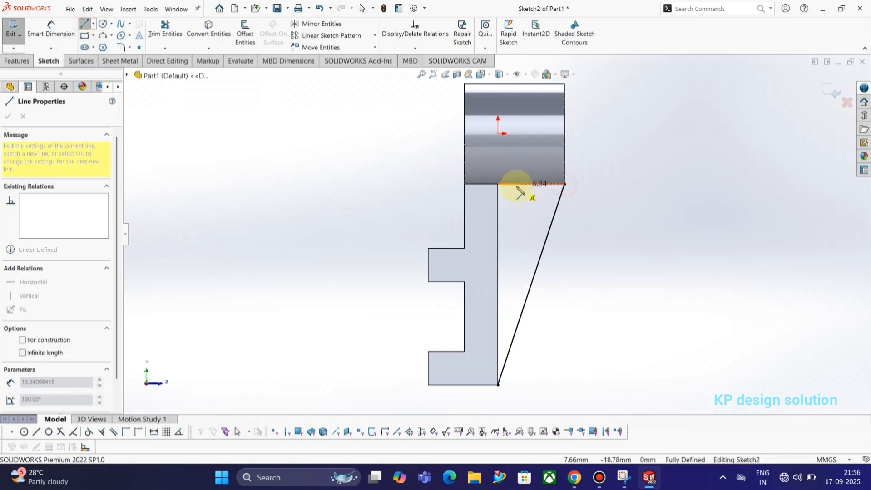
click(498, 184)
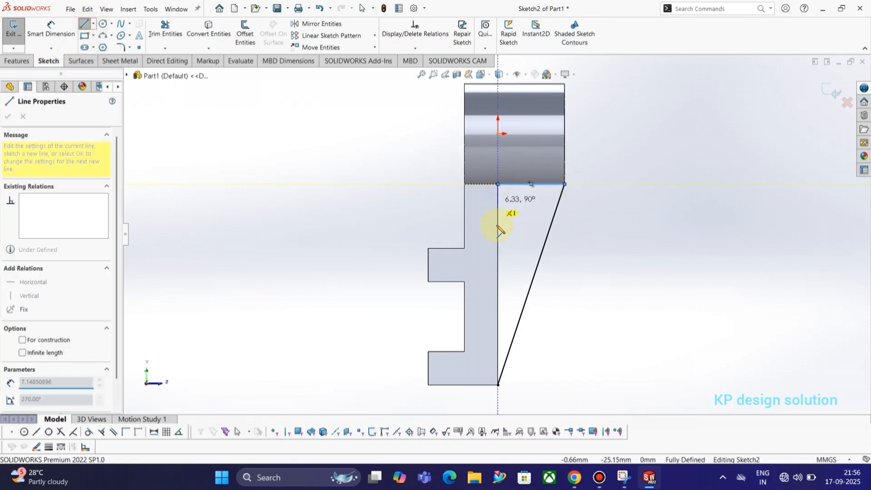
click(498, 385)
key(Escape)
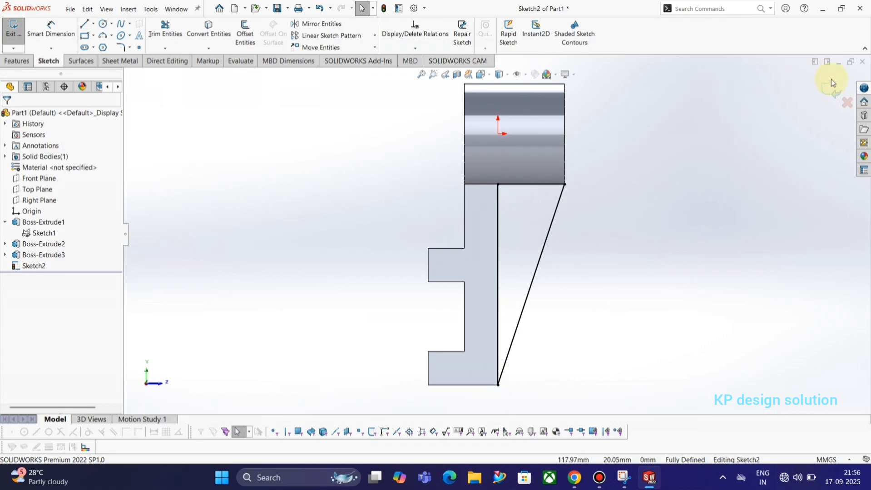
click(832, 89)
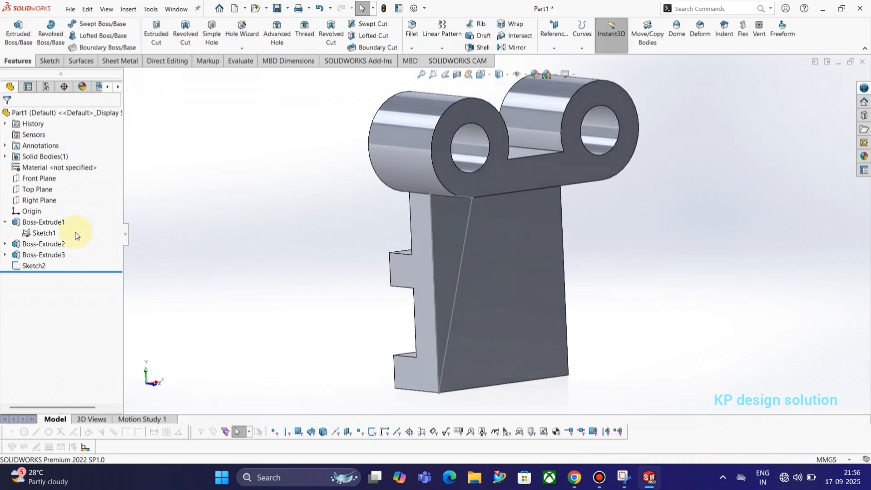
- Extrude the triangular sketch 12 mm in the reversed direction, across the leg's front face, merged with the bracket
click(18, 266)
click(19, 32)
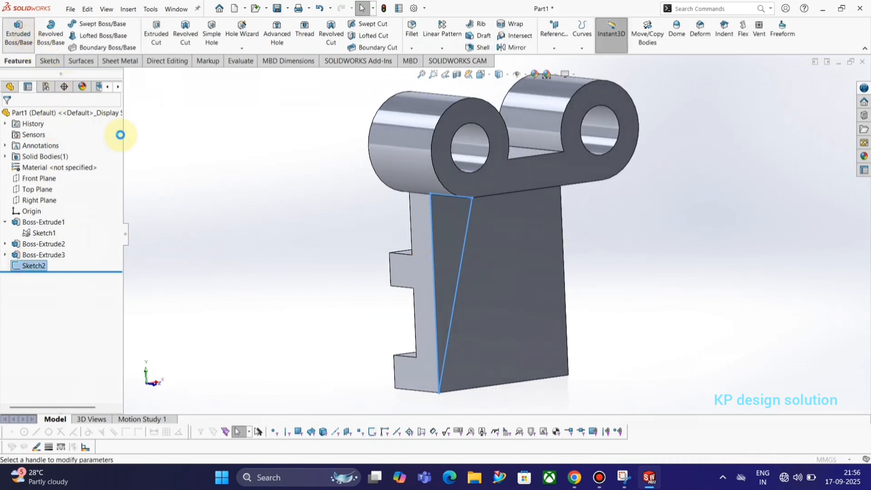
click(10, 179)
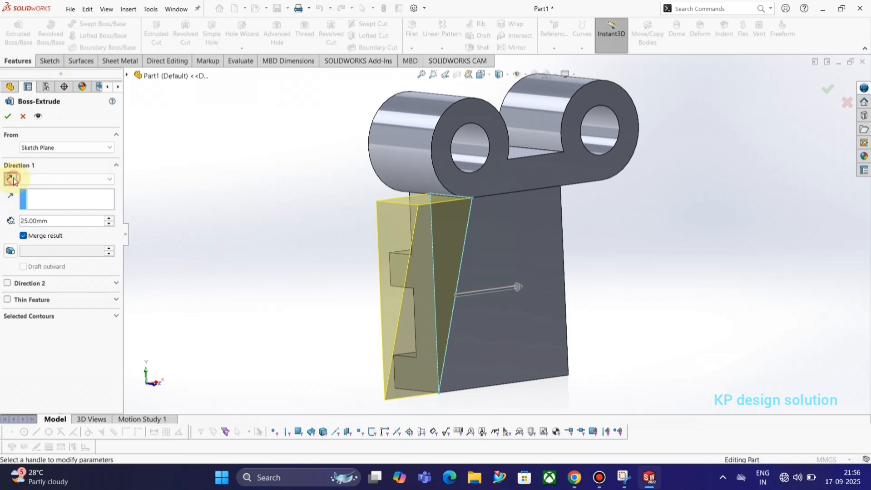
text(12)
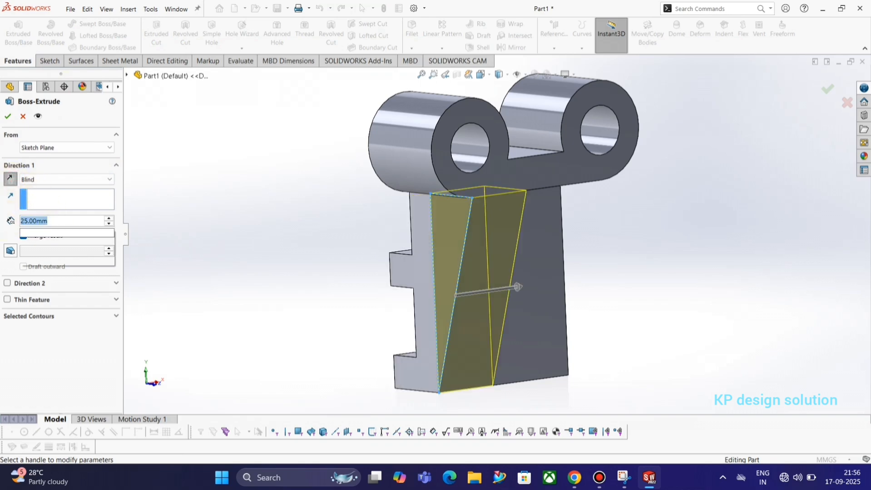
key(Return)
click(10, 116)
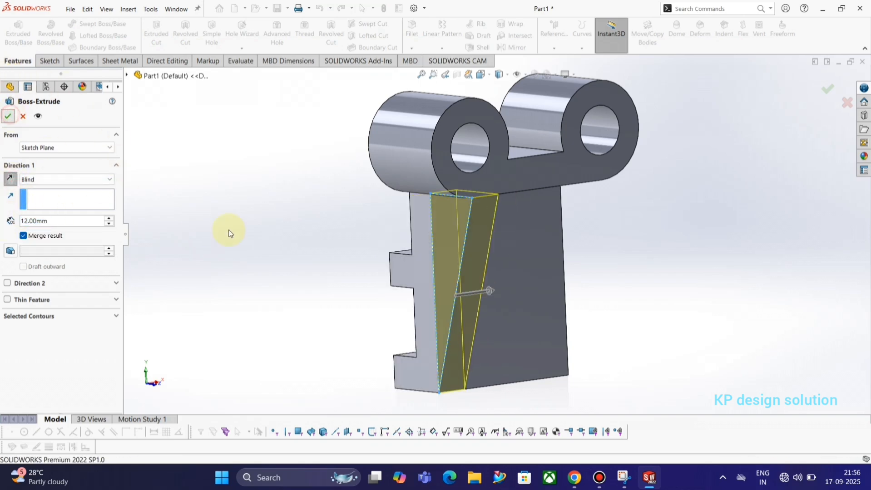
- Check the slot's dimensions in the reference drawing and start a sketch on the leg's front face beside the rib
key(alt+Tab)
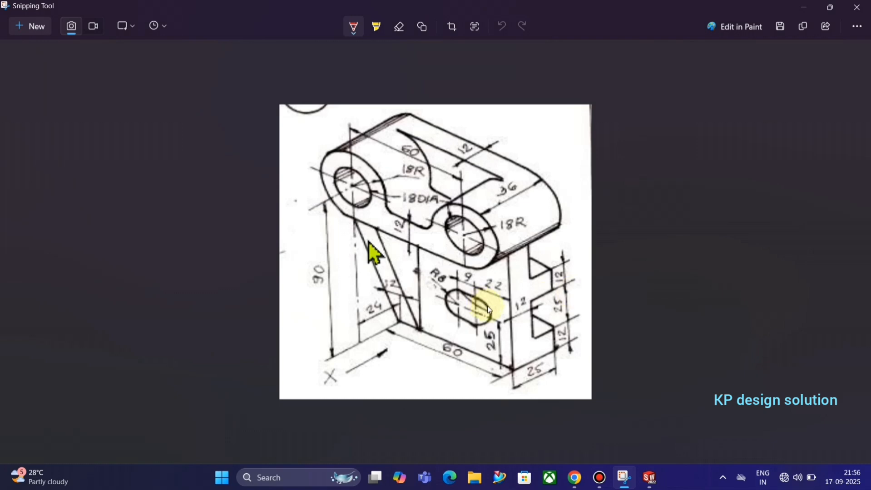
key(alt+Tab)
click(541, 289)
click(565, 271)
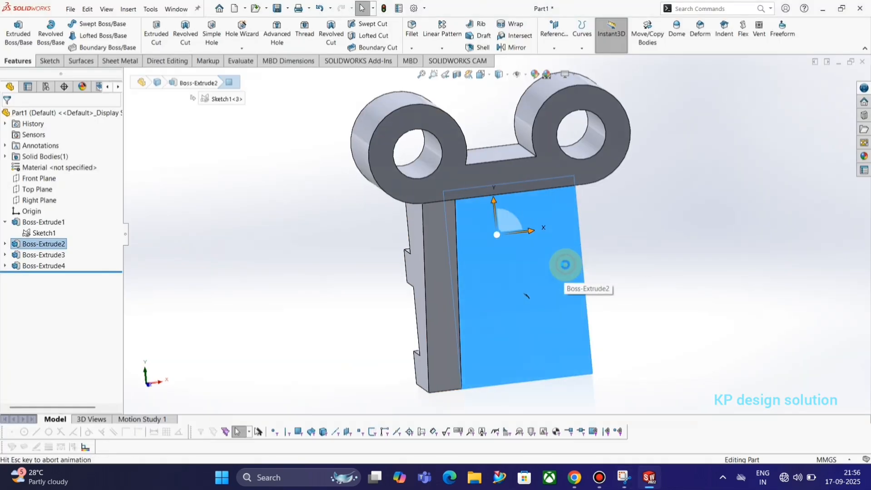
click(6, 48)
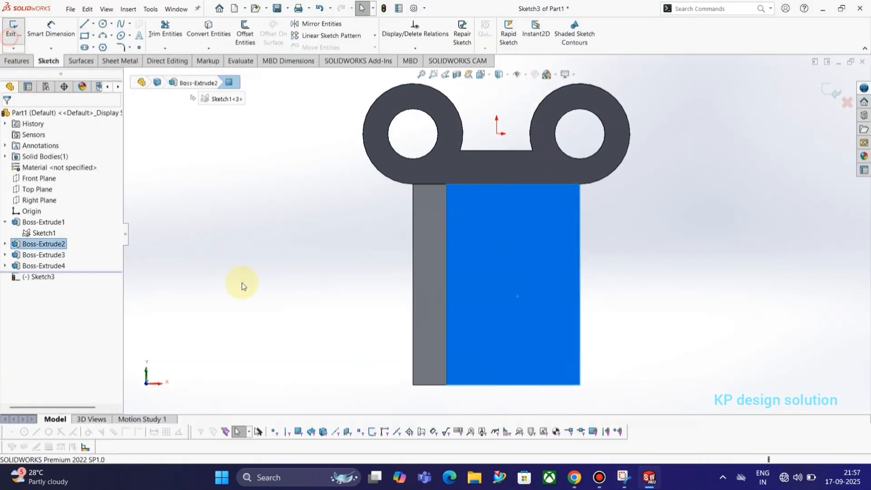
click(494, 316)
click(535, 290)
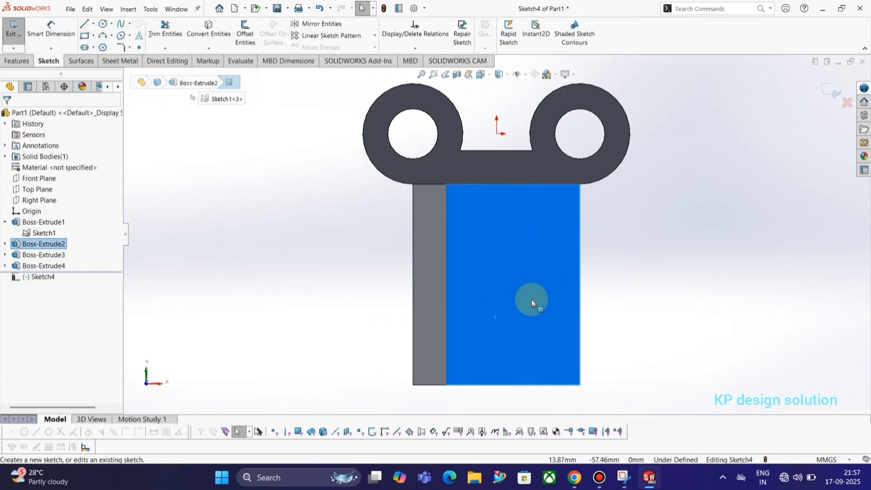
- Sketch a horizontal straight slot about 13.7 mm between centres and 3.75 mm in radius on the lower half of the leg face
click(85, 48)
click(496, 308)
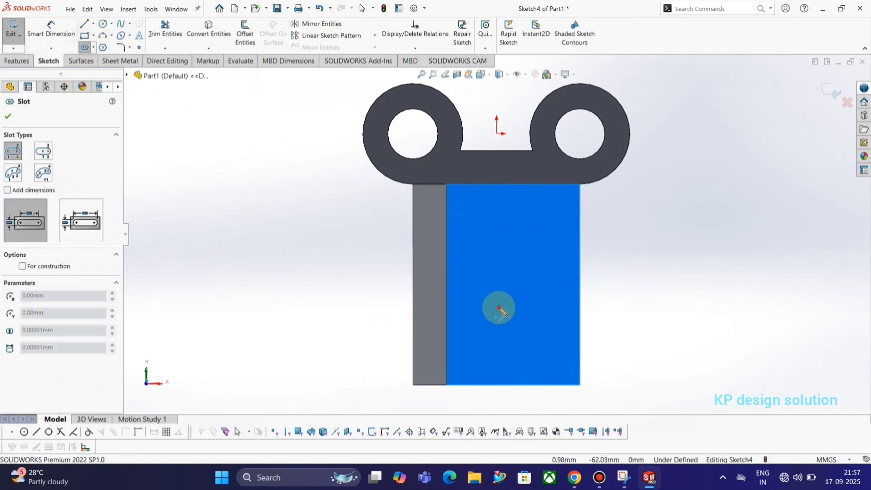
click(535, 308)
click(535, 318)
key(Escape)
- Dimension the slot's centreline 25 mm above the leg's bottom edge, following the reference drawing
key(alt+Tab)
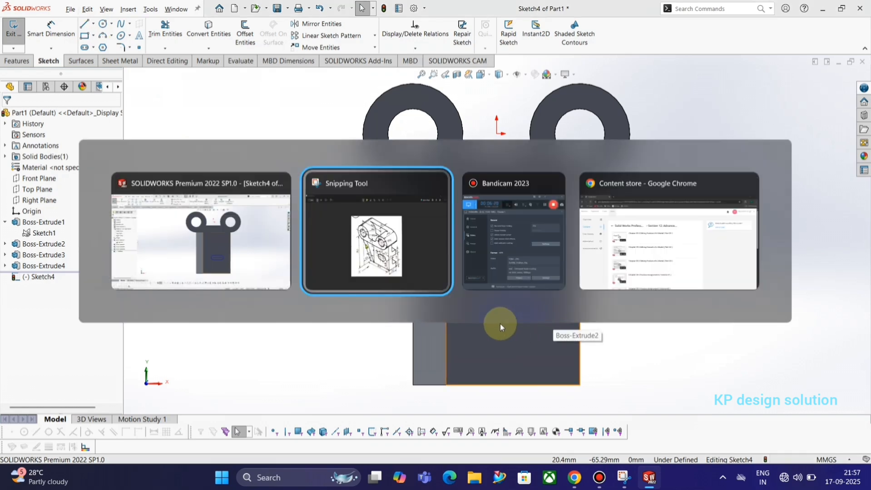
key(alt+Tab)
key(d)
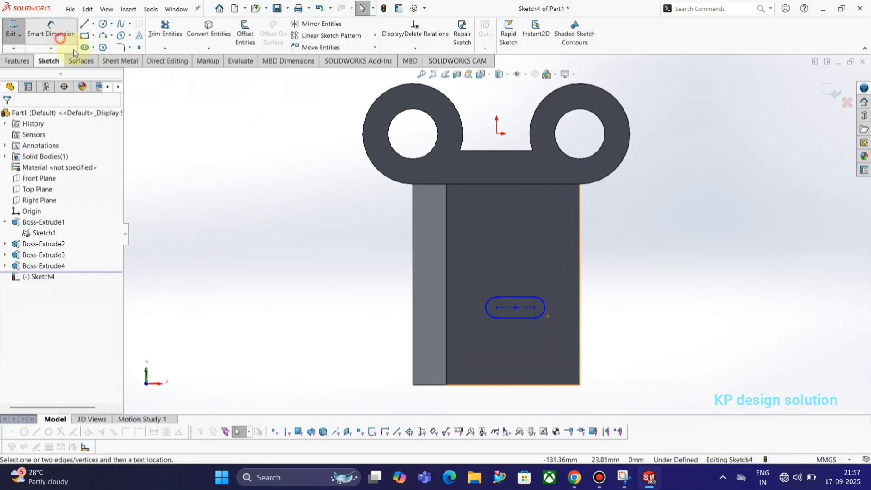
click(532, 312)
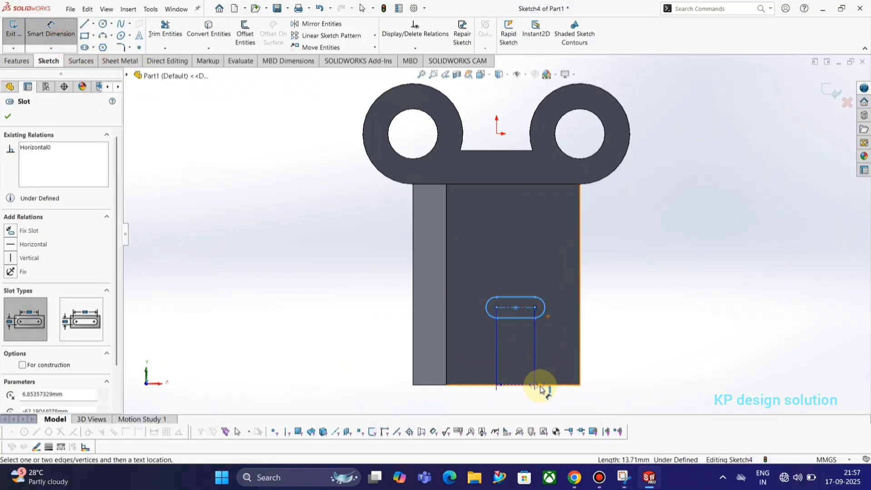
click(540, 389)
click(621, 349)
text(25)
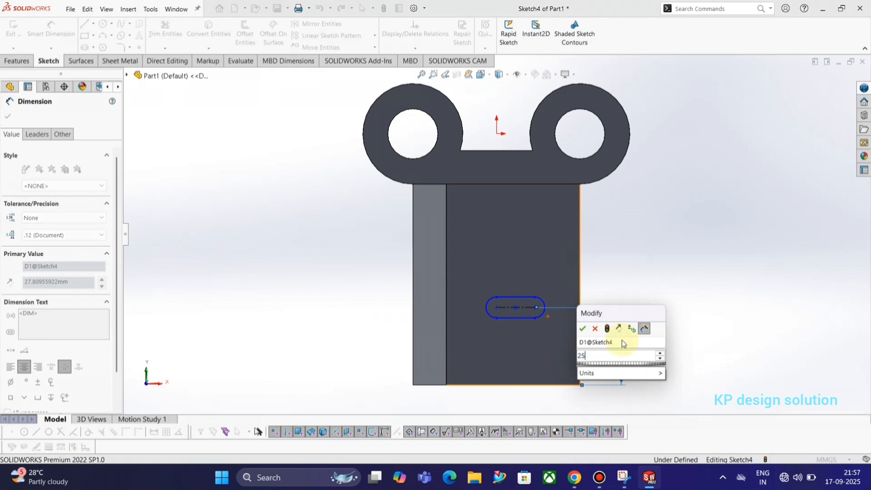
key(Return)
- Check the end radius in the reference drawing and dimension the slot's rounded end to a radius of 8 mm
key(alt+Tab)
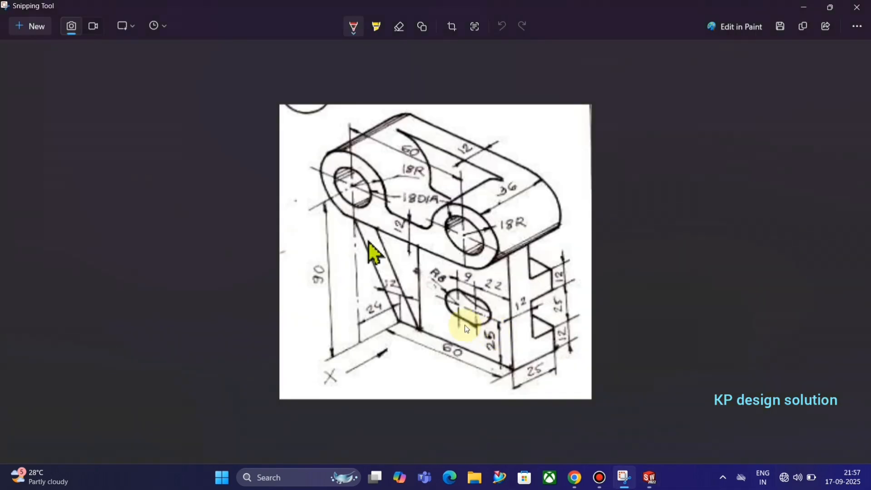
key(alt+Tab)
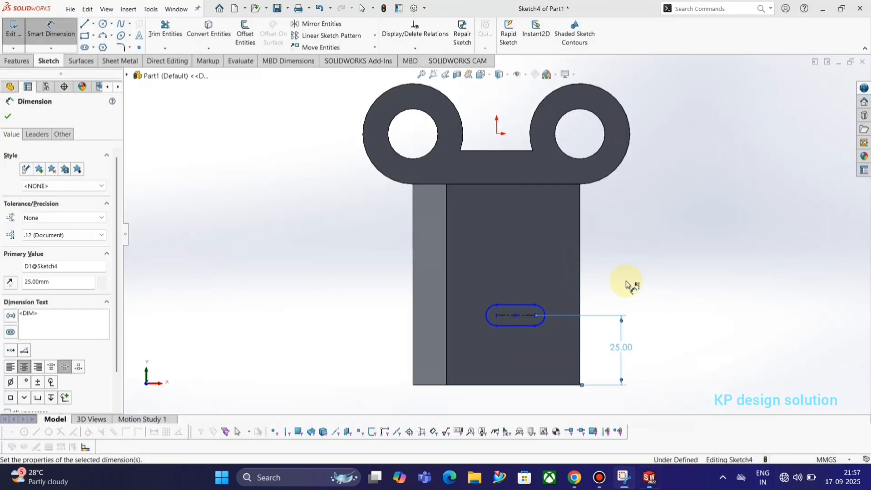
click(486, 309)
click(486, 310)
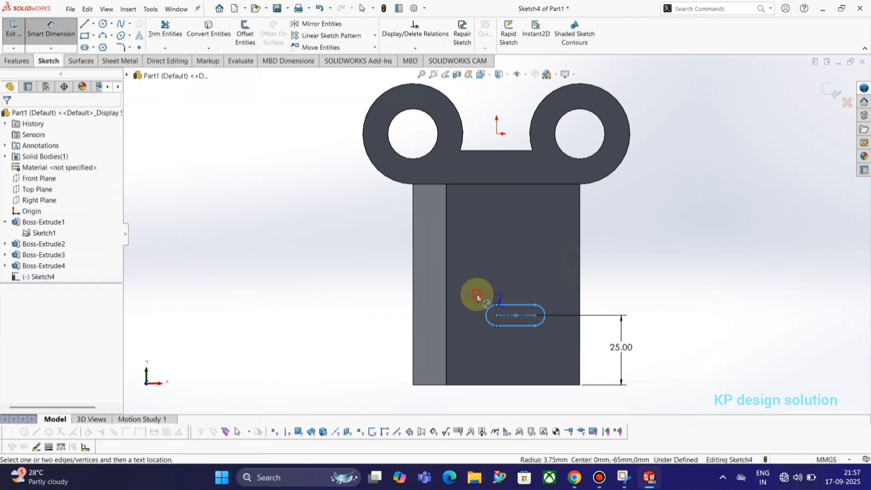
click(477, 295)
text(8)
key(Return)
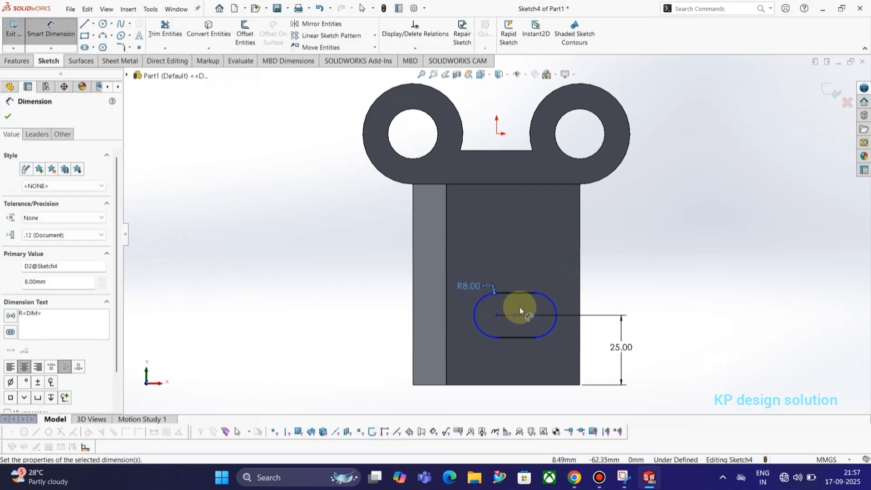
- Check the slot's length in the reference drawing and dimension the distance between its two arc centres to 9 mm
key(alt+Tab)
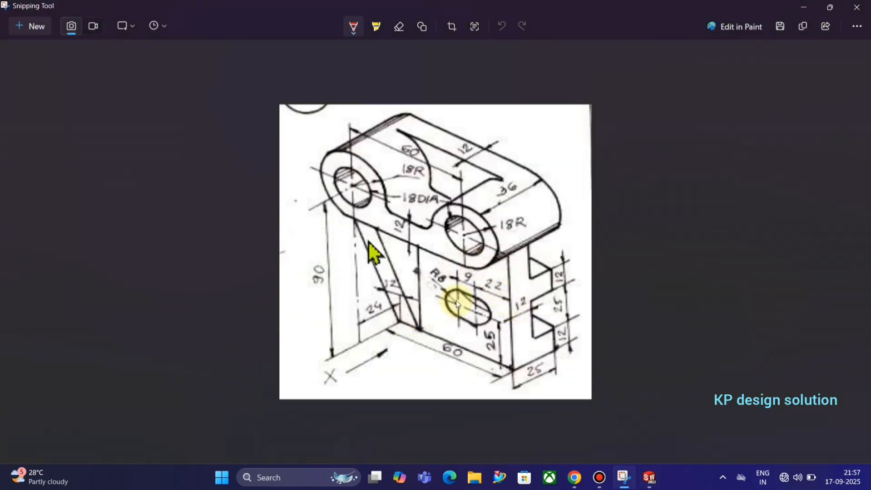
key(alt+Tab)
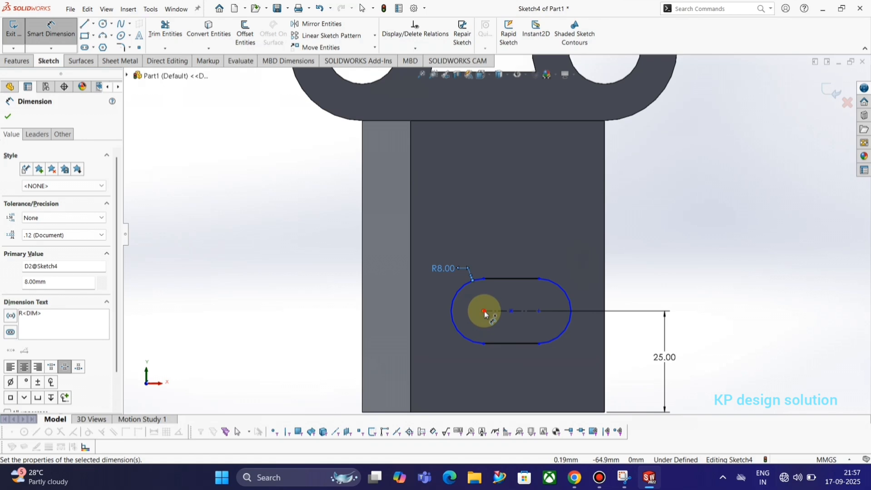
click(483, 311)
click(539, 311)
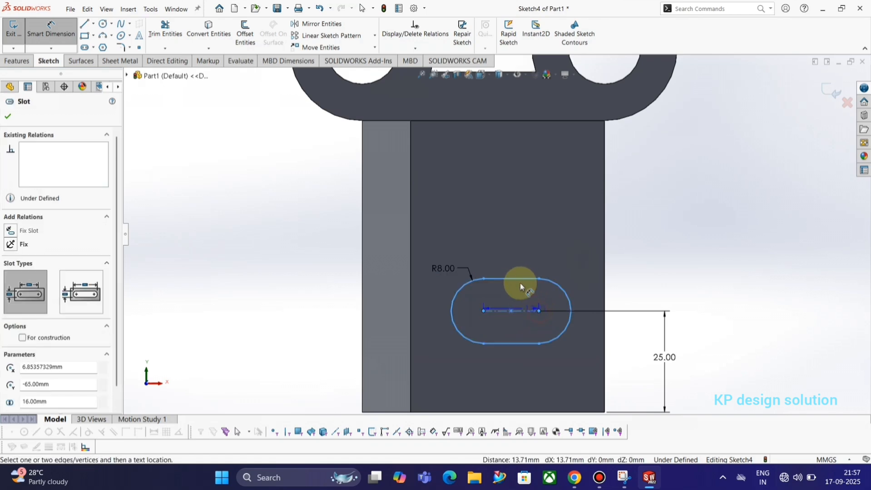
click(511, 260)
text(9)
key(Return)
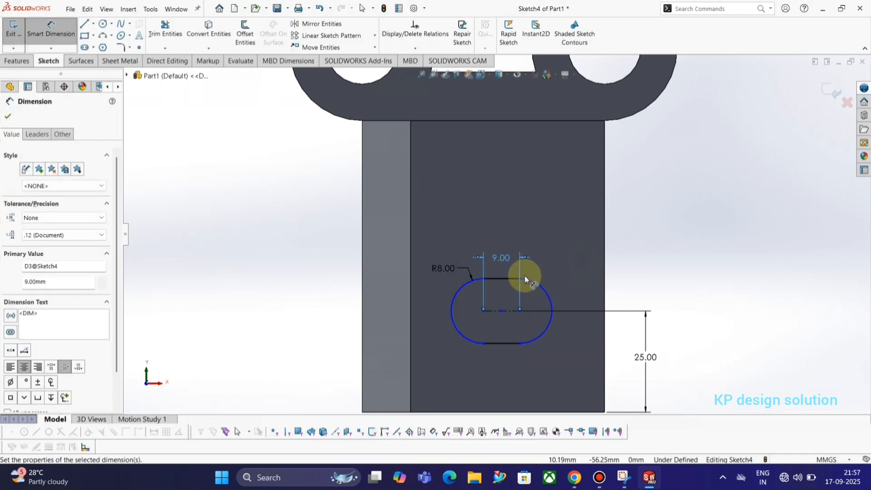
- Dimension the slot's nearer arc centre 22 mm from the leg's side edge opposite the rib, per the reference, and exit the sketch
key(alt+Tab)
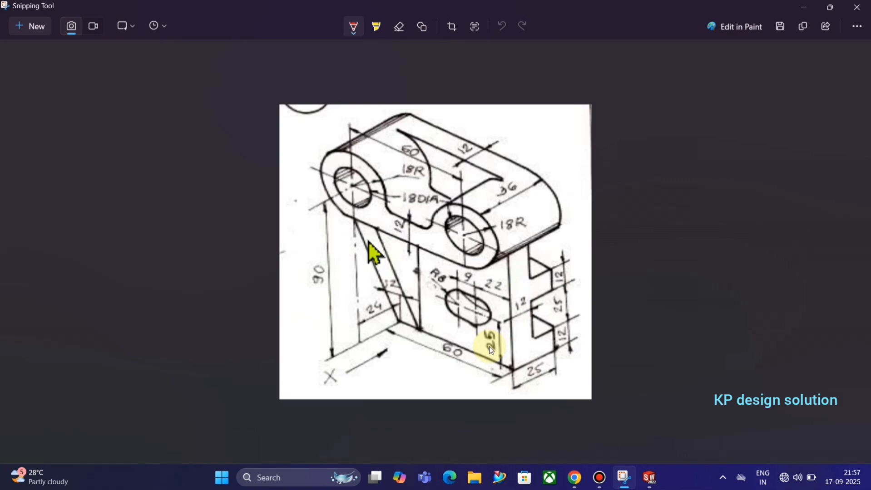
key(alt+Tab)
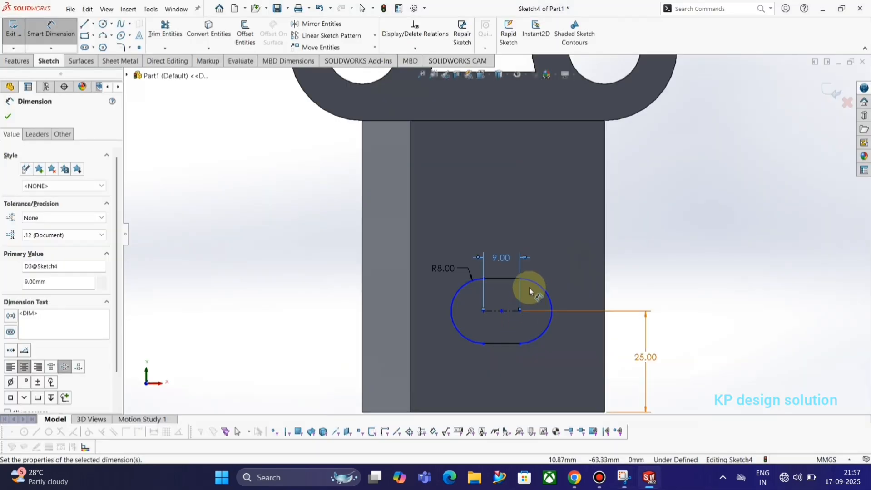
click(519, 312)
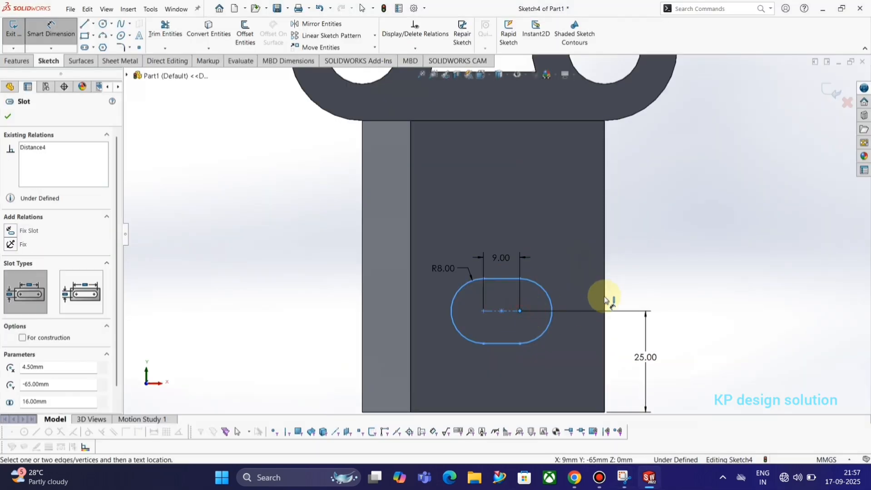
click(605, 302)
click(569, 260)
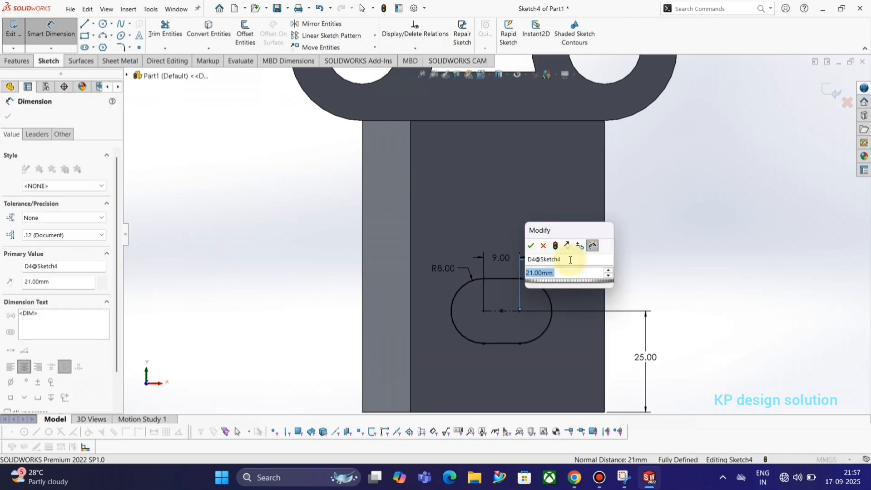
text(22)
key(Return)
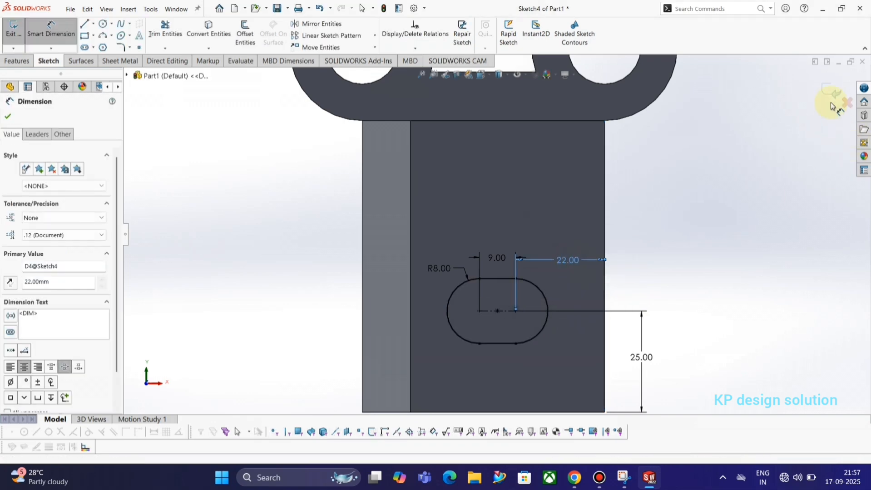
click(834, 94)
- Cut the slot sketch through the leg with a blind Extruded Cut 33 mm deep
middle_drag(567, 252, 559, 264)
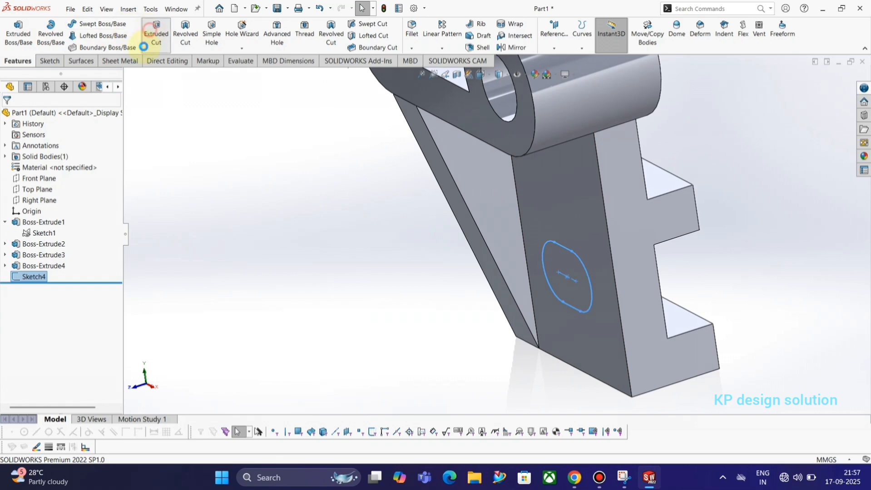
middle_drag(327, 263, 530, 260)
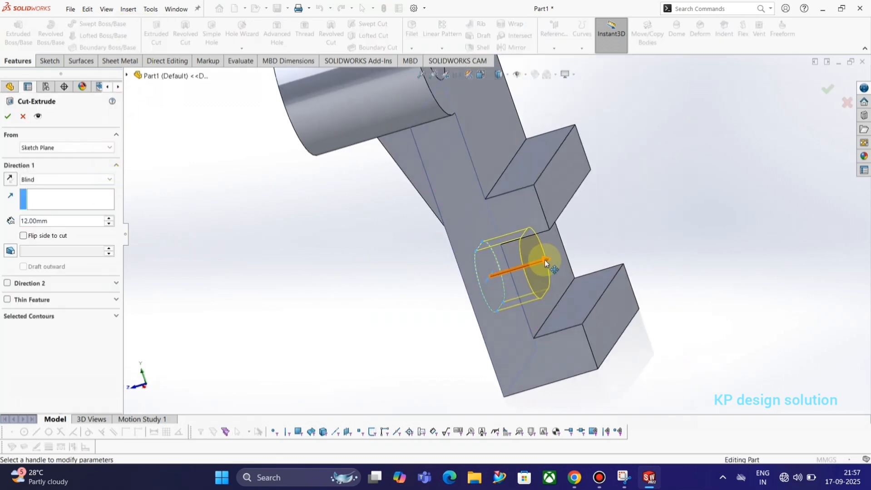
drag(546, 263, 625, 237)
click(9, 117)
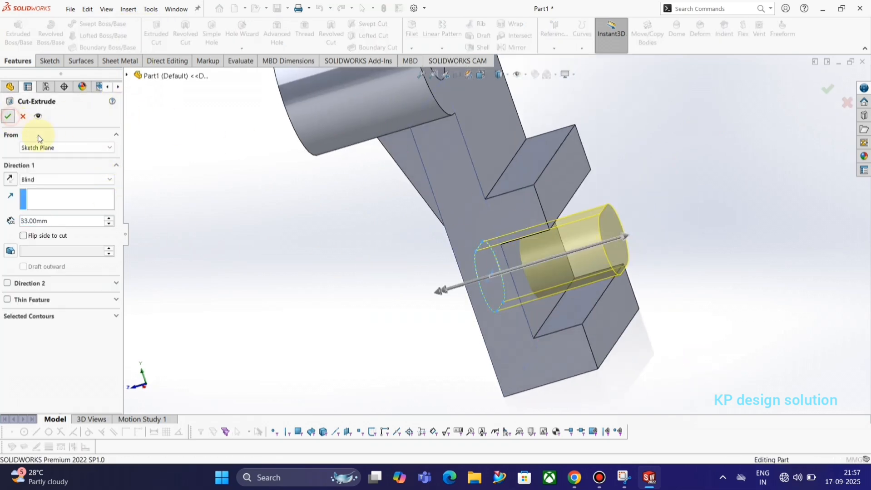
mouse_move(398, 220)
middle_down()
mouse_move(369, 252)
mouse_move(361, 280)
mouse_move(439, 218)
mouse_move(515, 194)
mouse_move(497, 171)
middle_up()
- Check the reference drawing and fillet the two inner edges where the web meets the bosses with a 5 mm radius
key(alt+Tab)
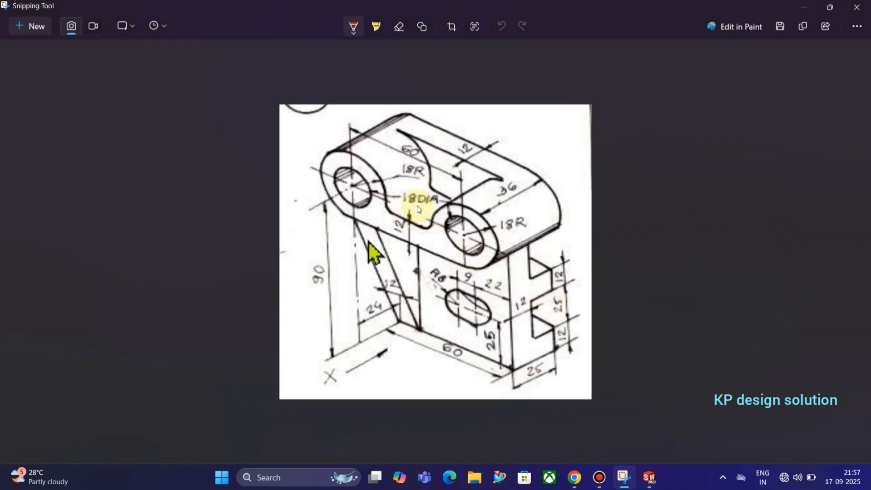
key(alt+Tab)
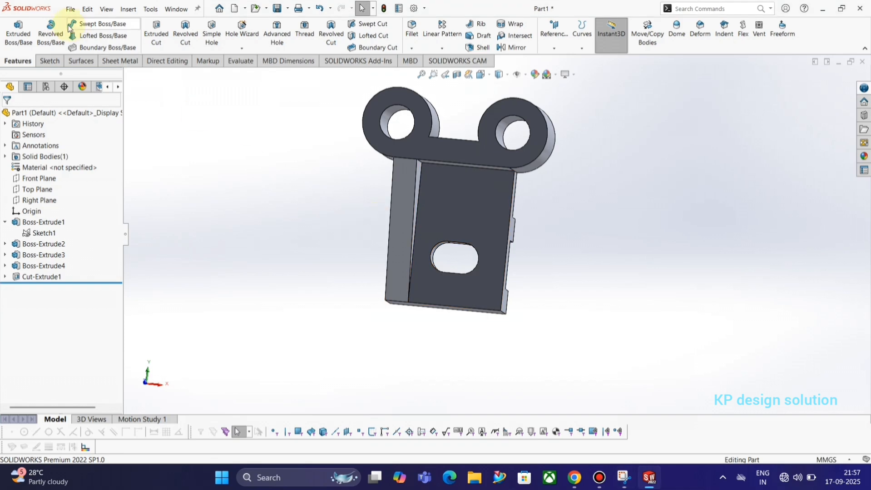
click(410, 29)
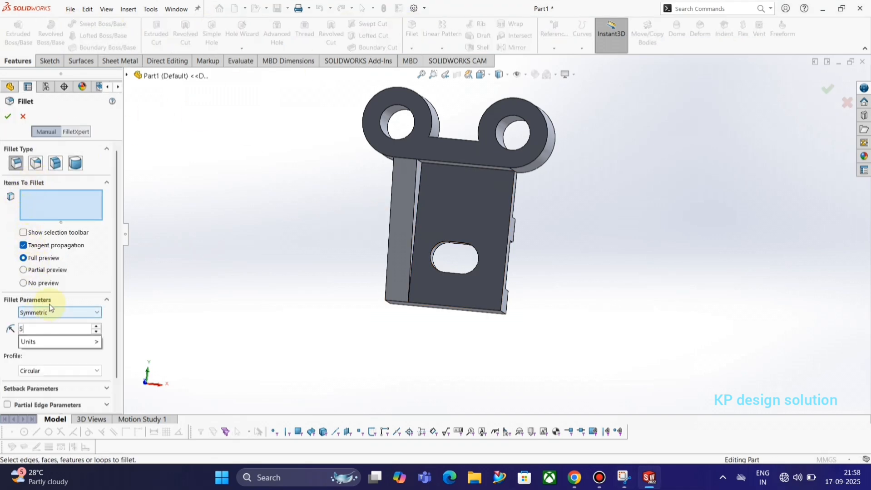
key(Return)
middle_drag(334, 220, 435, 214)
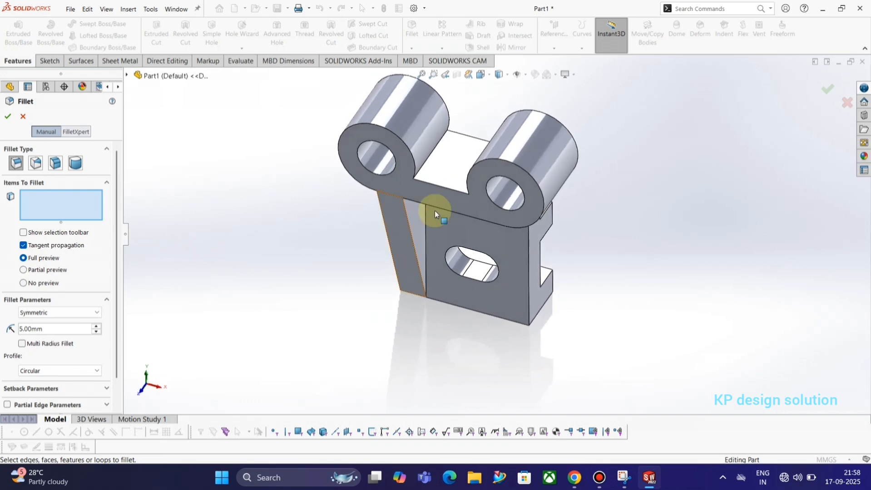
click(433, 165)
middle_drag(433, 166, 529, 188)
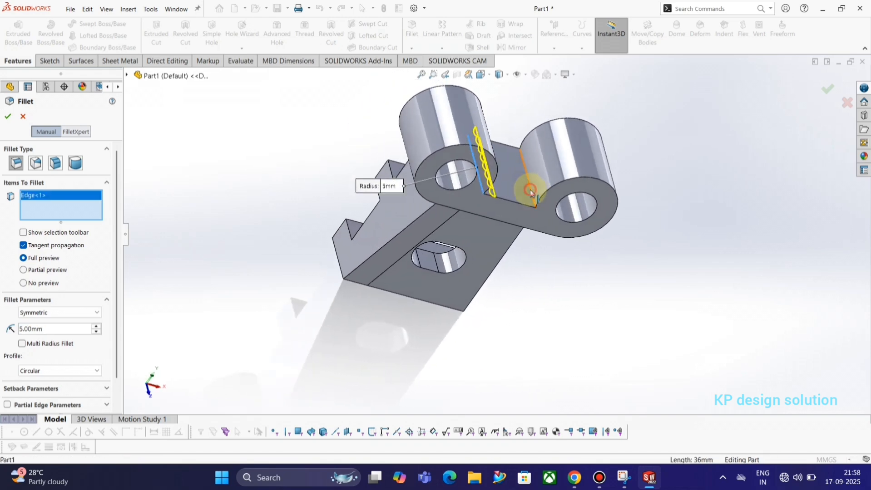
click(529, 190)
click(7, 116)
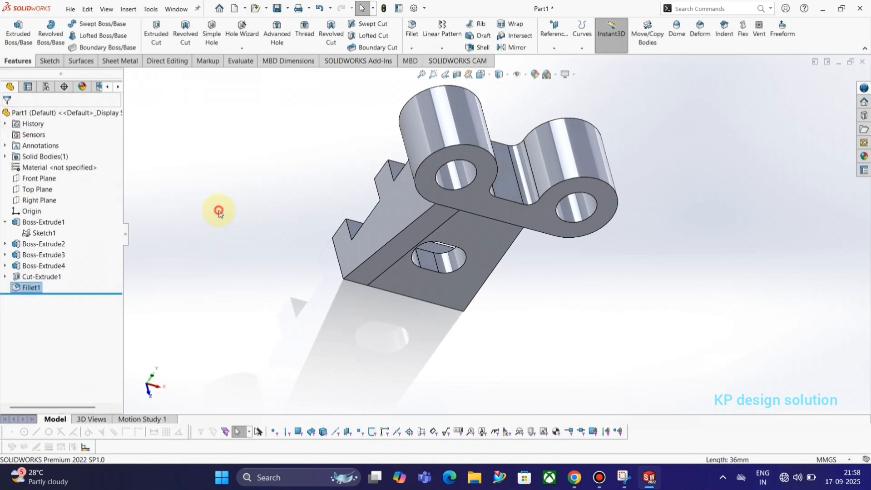
- Start an Extruded Boss from the first extrusion's sketch and select the region between the two bosses as its contour, checking the reference drawing
middle_drag(262, 194, 272, 191)
click(44, 233)
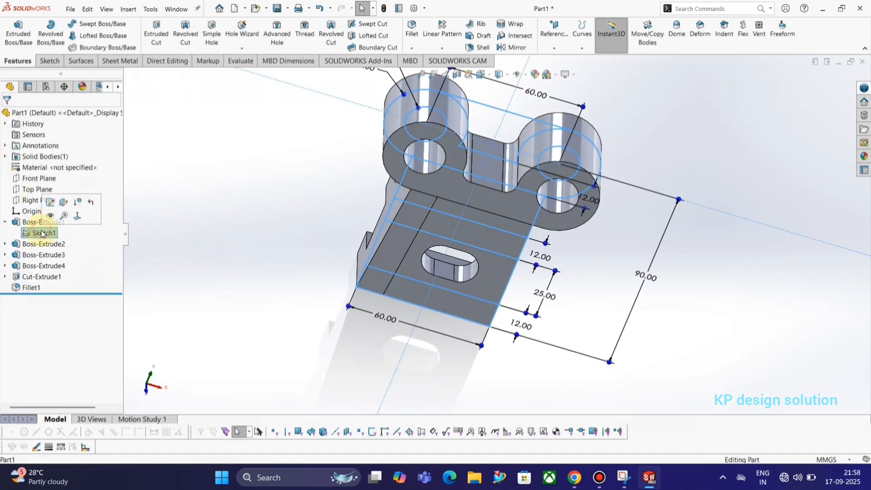
click(18, 32)
key(alt+Tab)
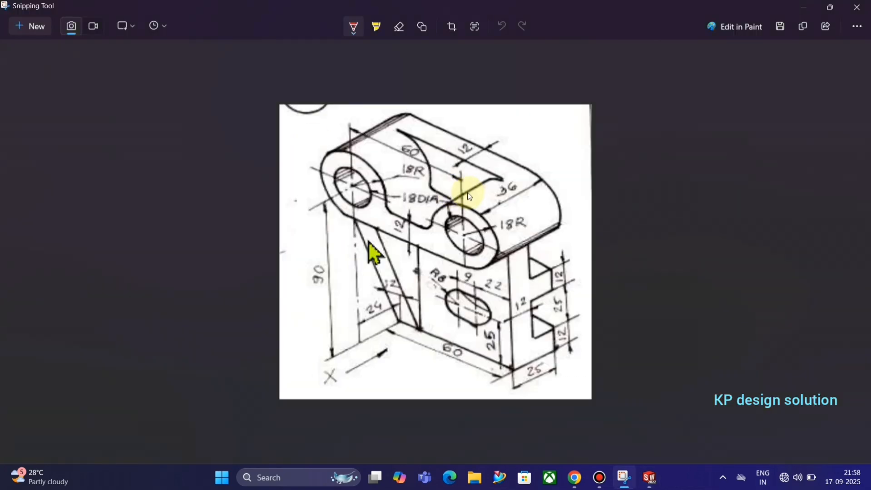
key(alt+Tab)
middle_drag(593, 194, 545, 137)
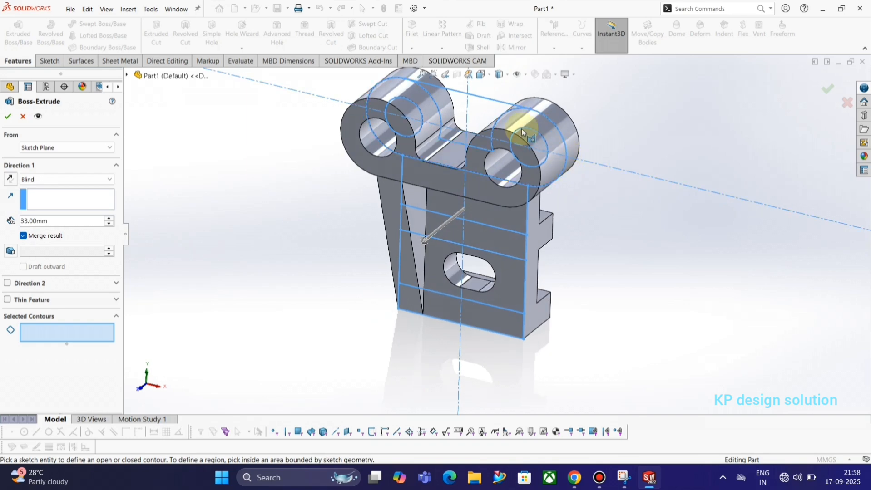
click(481, 113)
middle_drag(481, 113, 402, 195)
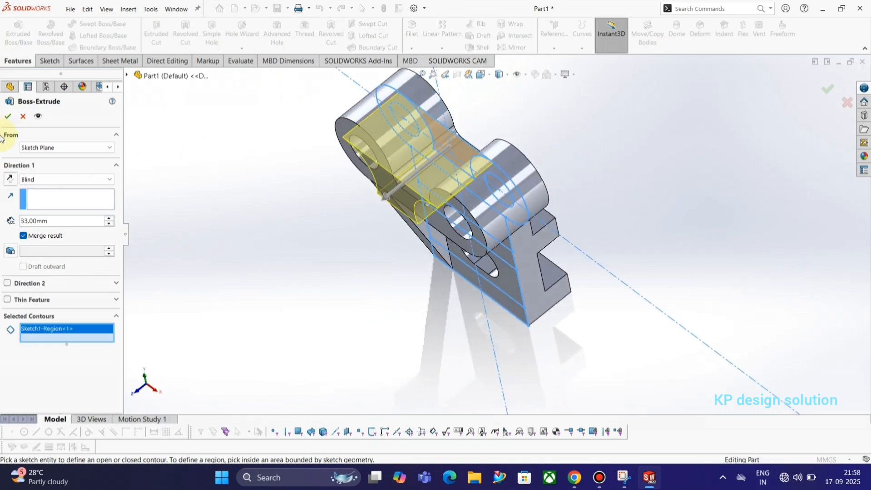
- Reverse the extrusion direction, set a blind depth of 12 mm with merged result, and finish the wall between the bosses
click(8, 179)
middle_drag(295, 206, 261, 232)
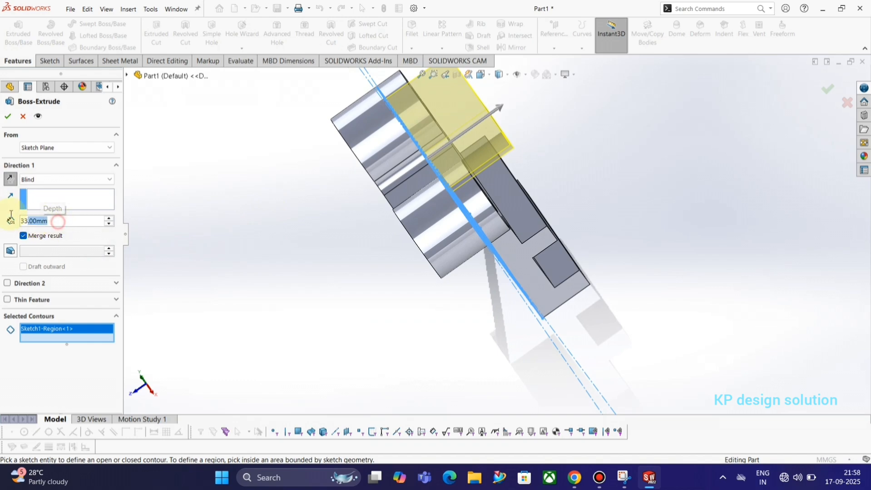
text(12)
key(Return)
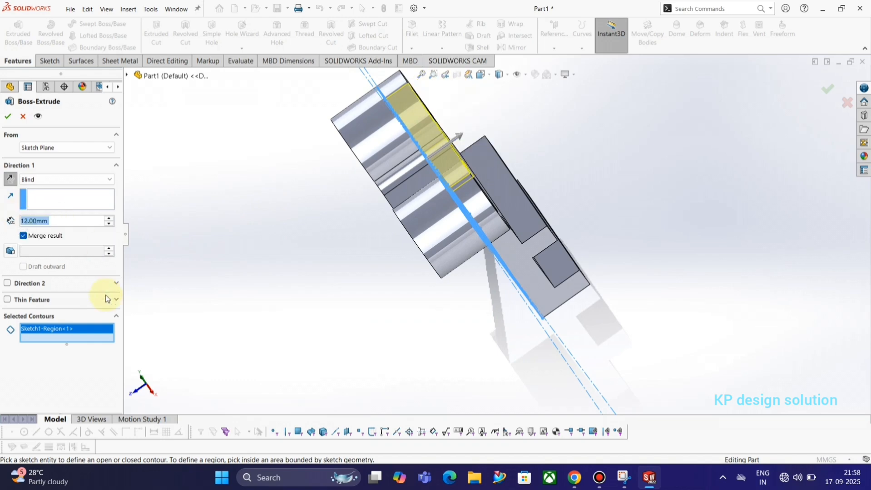
middle_drag(522, 233, 410, 144)
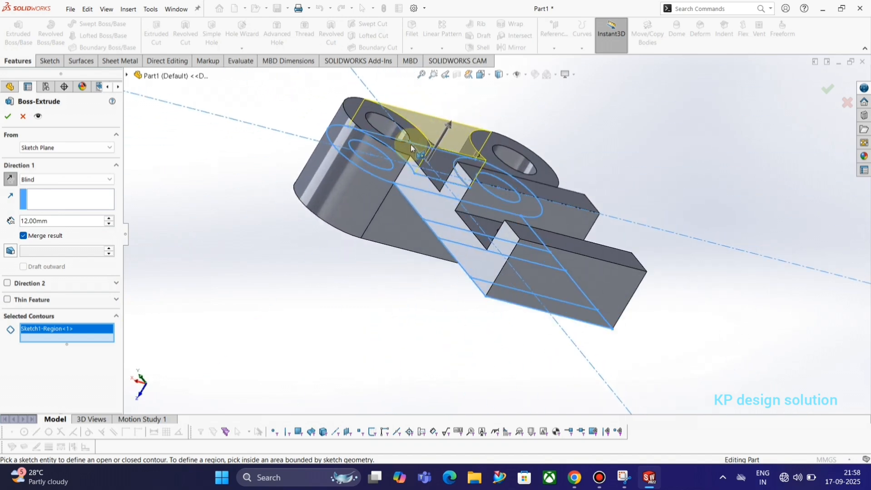
scroll(477, 201, down, 5)
scroll(486, 193, up, 10)
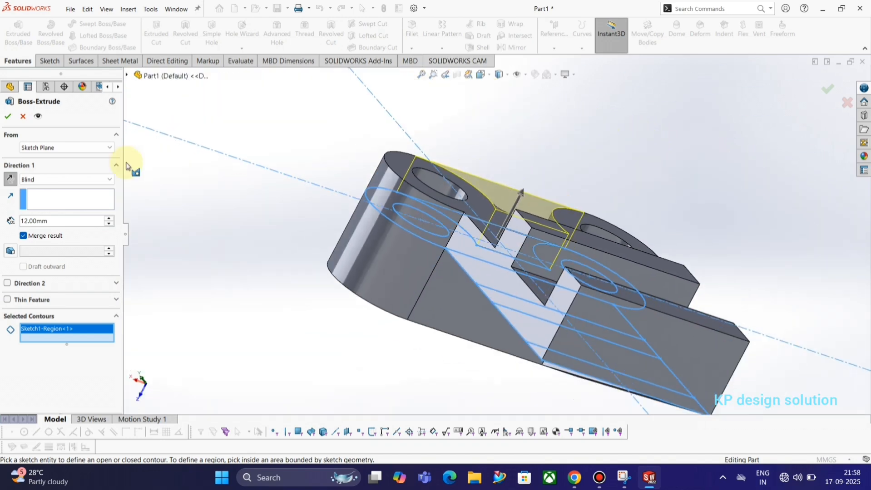
click(8, 116)
- Compare the bracket with the hand-drawn reference and show the model in the isometric view
mouse_move(412, 202)
middle_down()
mouse_move(437, 327)
mouse_move(540, 333)
mouse_move(673, 183)
mouse_move(566, 268)
mouse_move(557, 294)
mouse_move(598, 273)
mouse_move(584, 295)
mouse_move(508, 270)
middle_up()
scroll(566, 268, up, 4)
key(alt+Tab)
key(alt+Tab)
key(space)
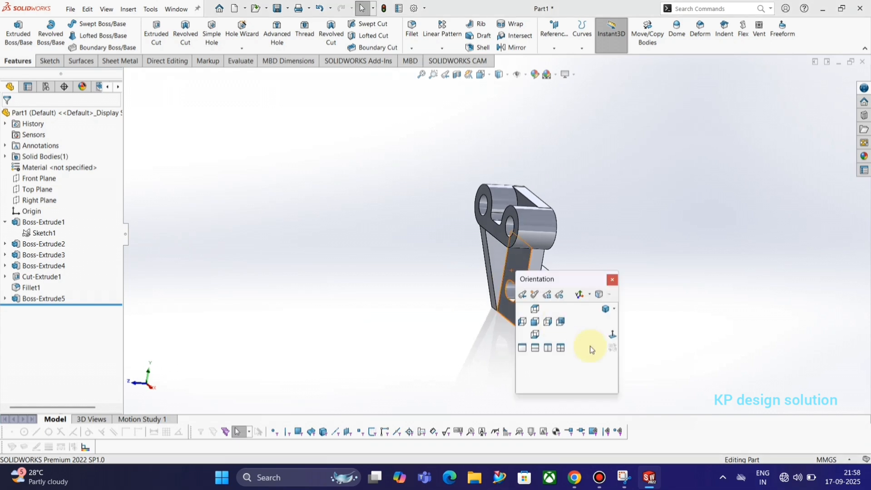
click(604, 309)
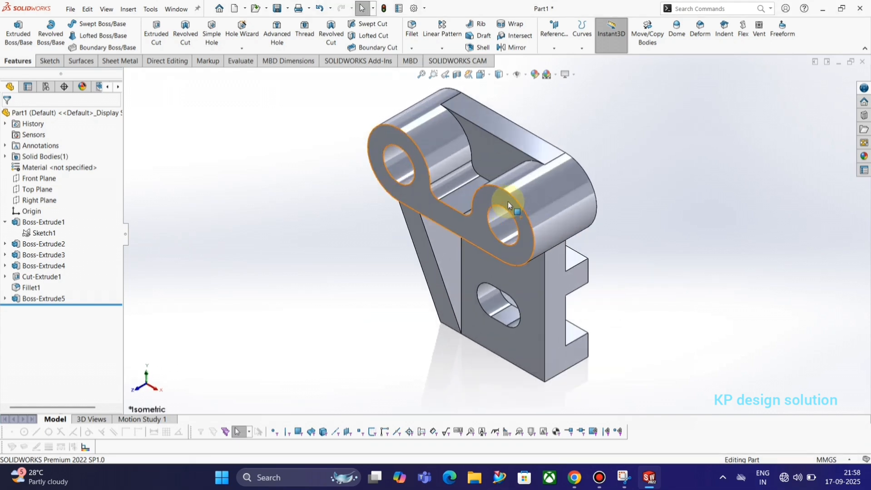